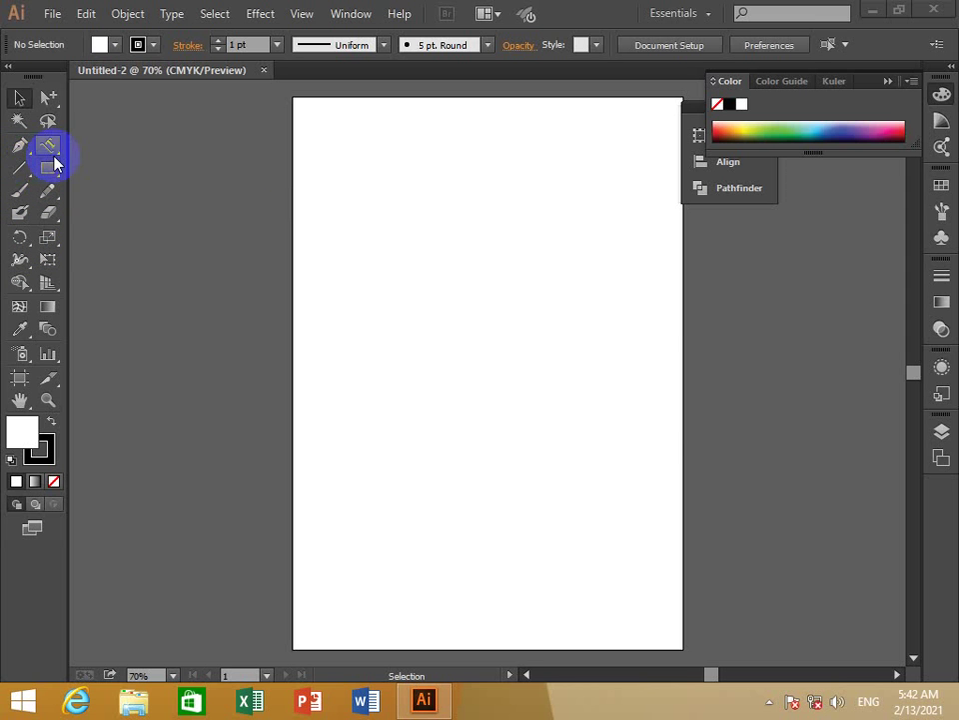
- Bring up the Line Segment Tool flyout showing the line, arc, spiral and grid tools
left_click_drag(18, 176, 74, 173)
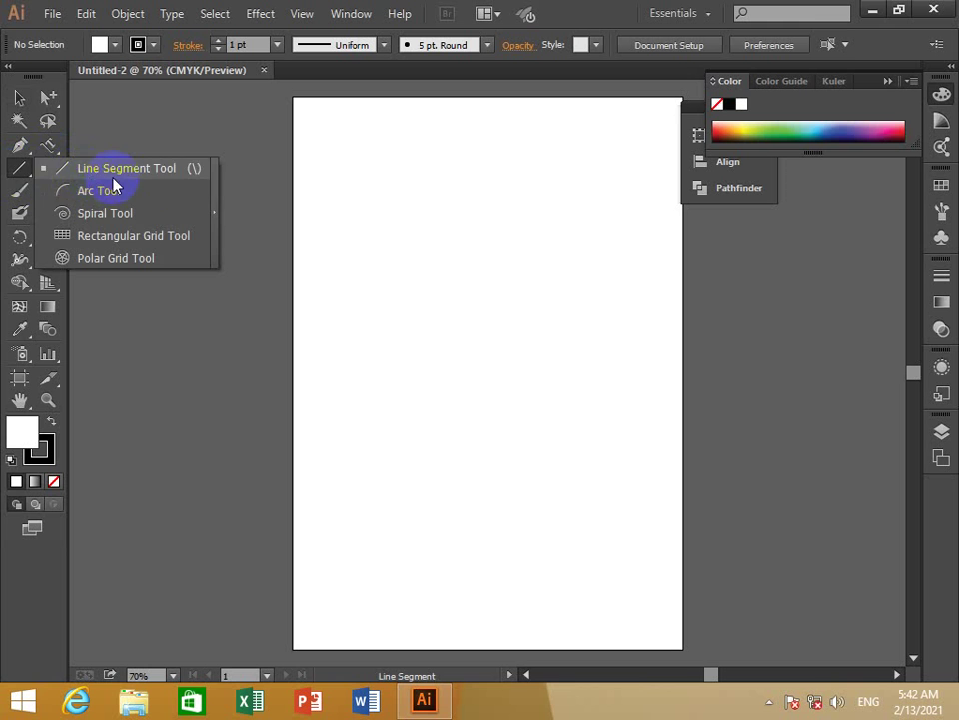
- Draw a horizontal line across the upper artboard and set its fill to None
left_click(152, 170)
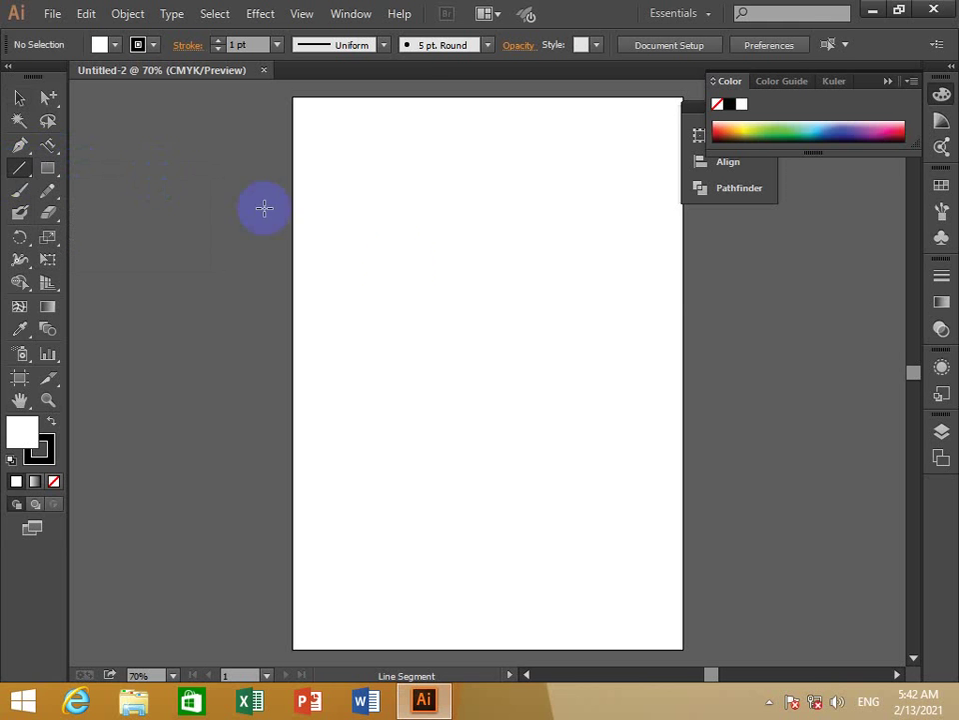
mouse_move(343, 294)
left_mouse_down()
mouse_move(588, 311)
mouse_move(610, 284)
mouse_move(586, 293)
left_mouse_up()
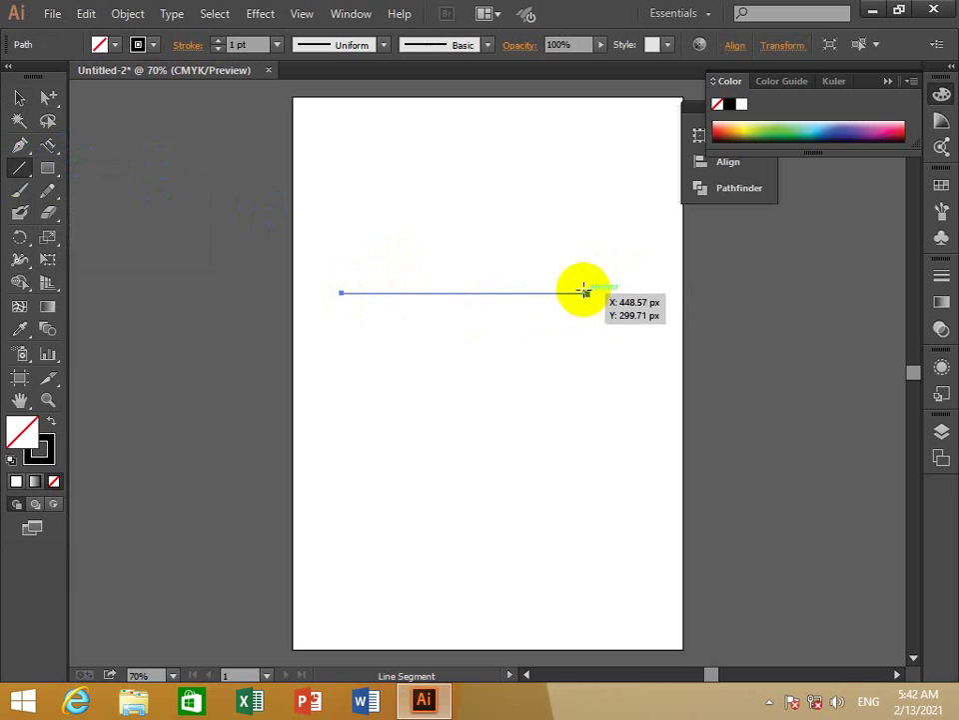
left_click(115, 45)
left_click(108, 80)
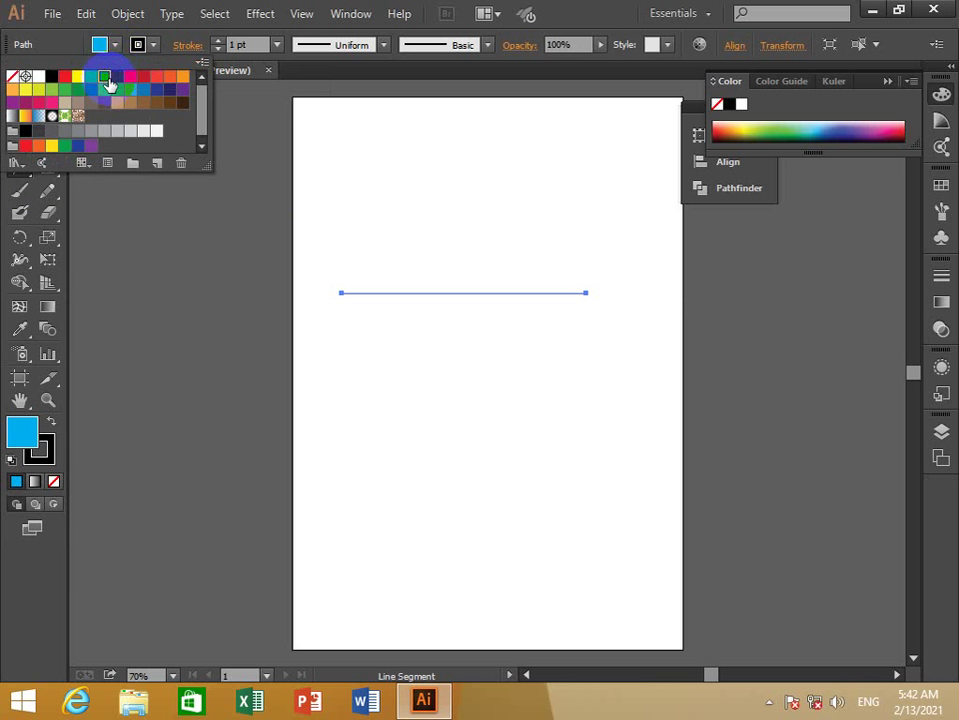
left_click(130, 77)
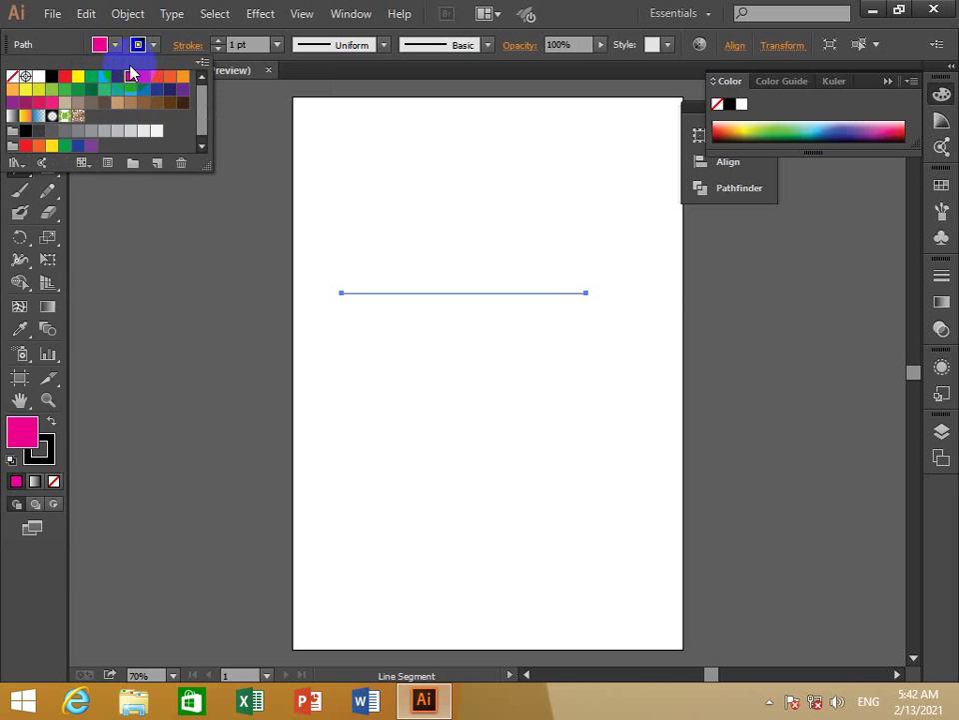
left_click(12, 76)
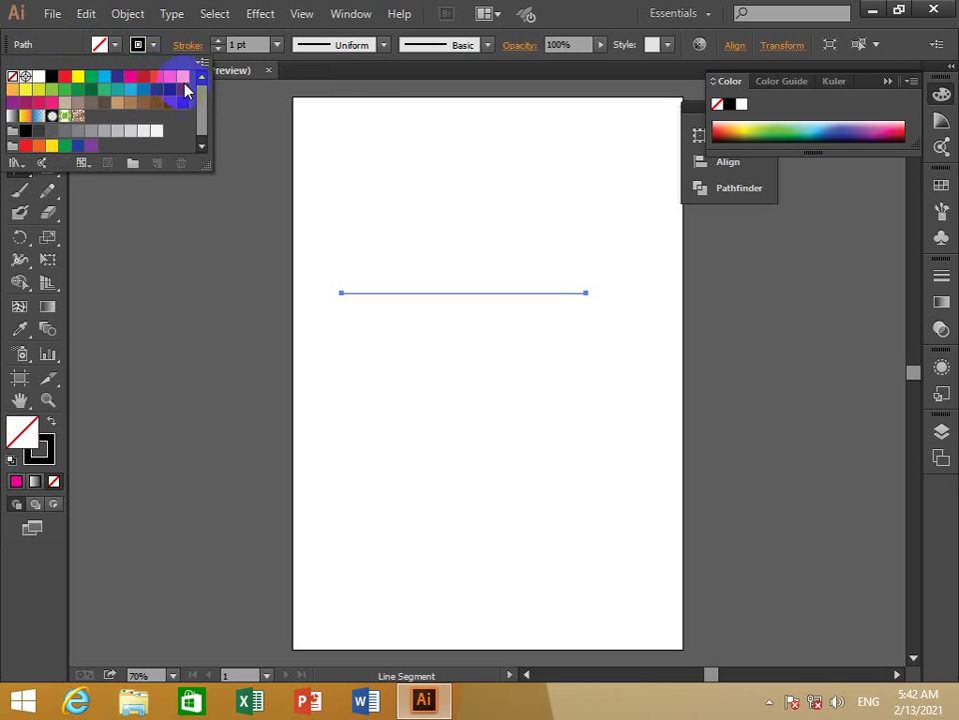
- Give the line a CMYK Blue stroke at 3 pt weight, then deselect it
left_click(155, 47)
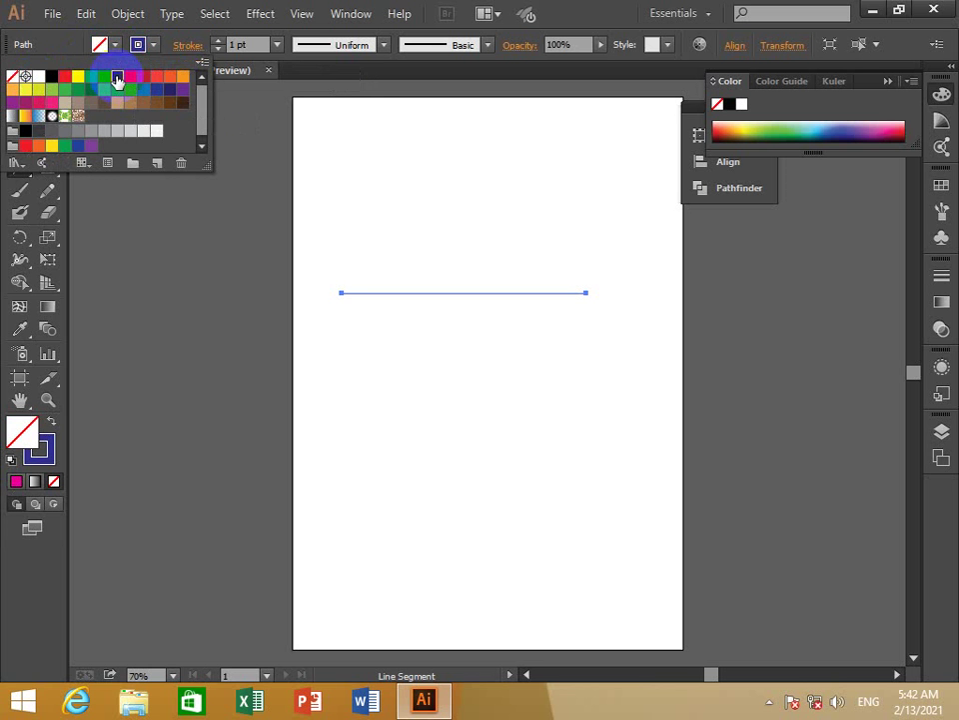
left_click(218, 46)
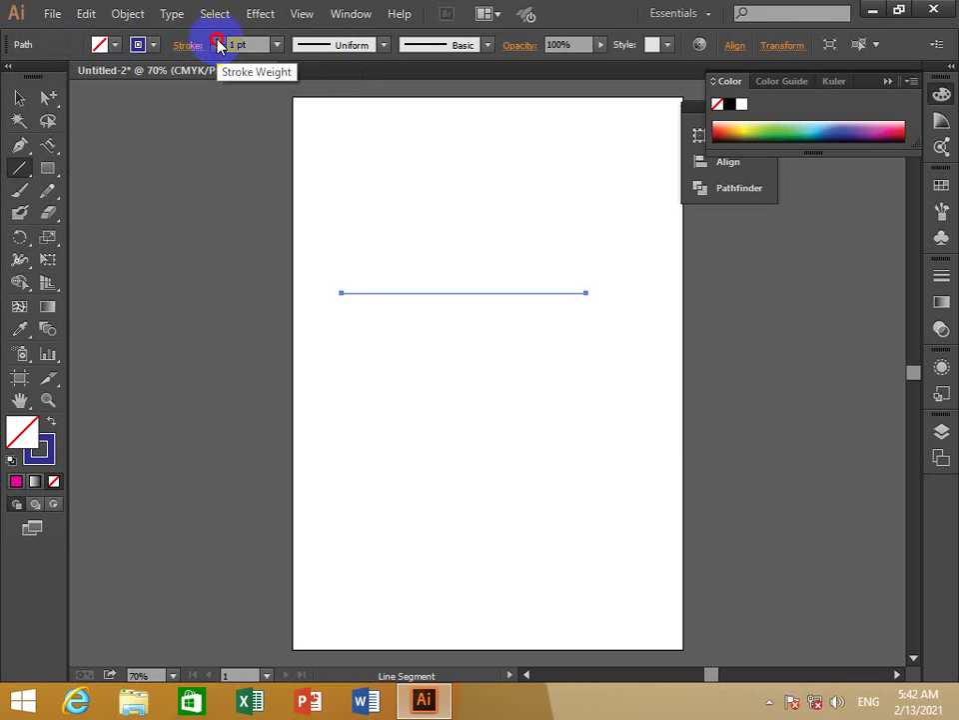
left_click(218, 46)
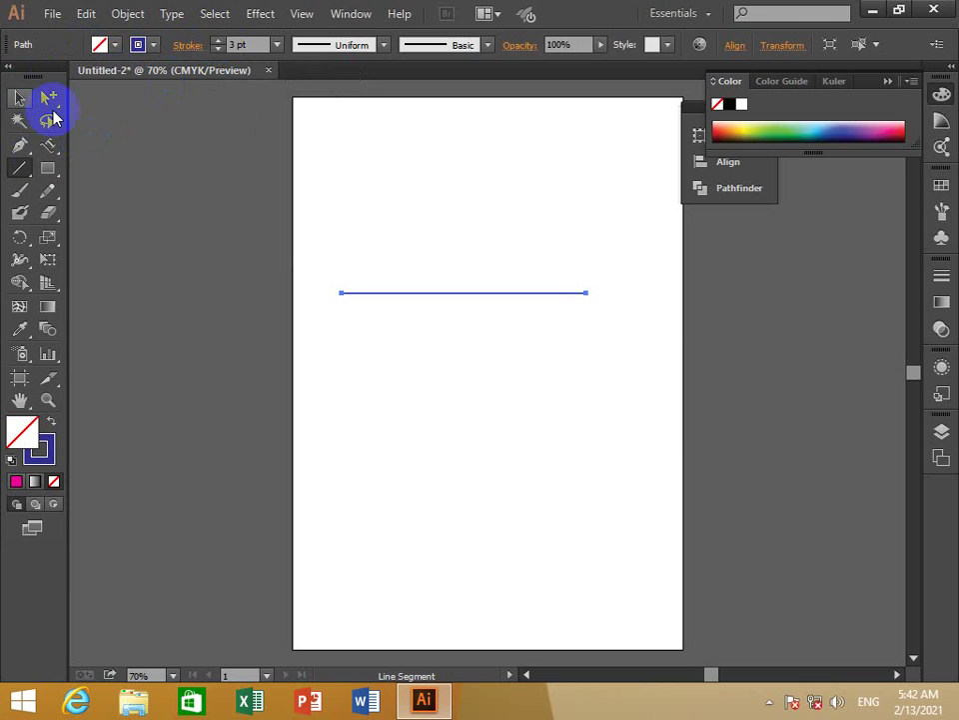
left_click(56, 120)
left_click(19, 97)
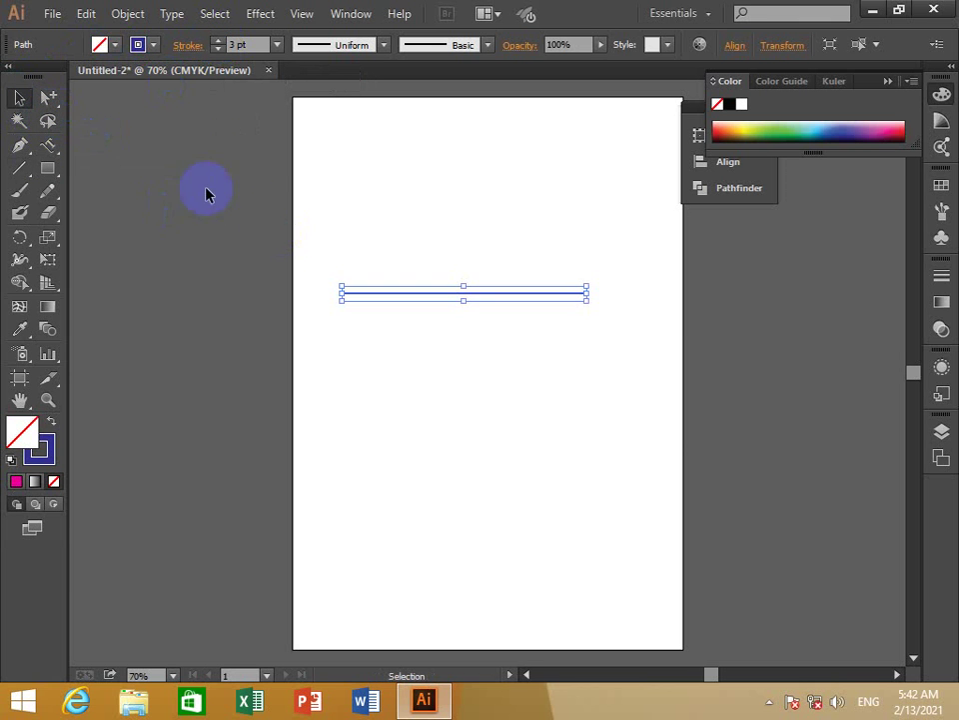
left_click(366, 200)
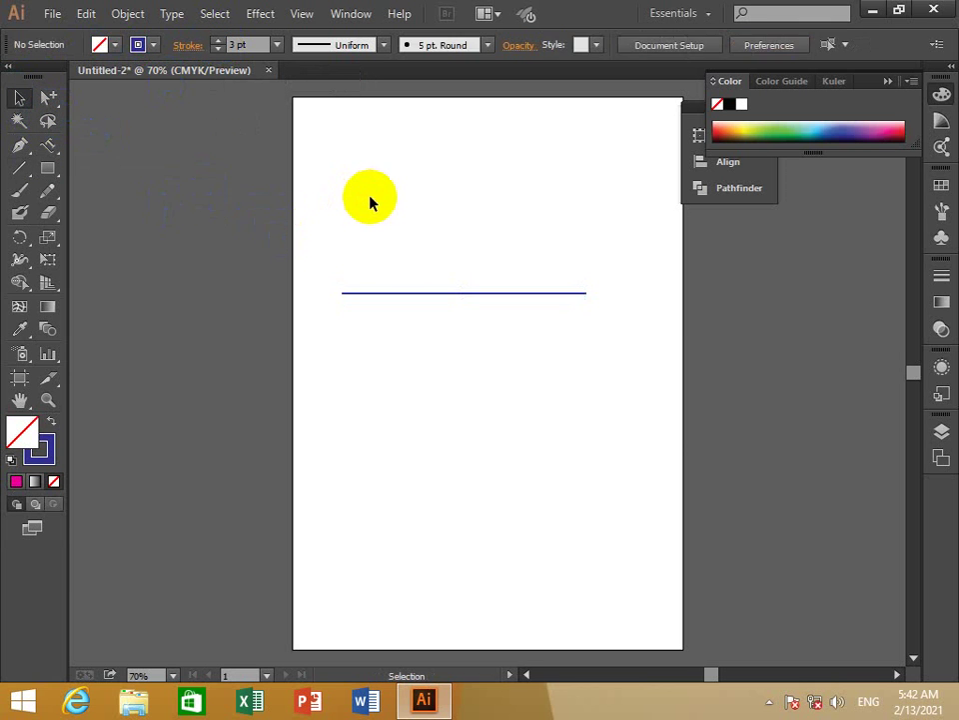
left_click(22, 168)
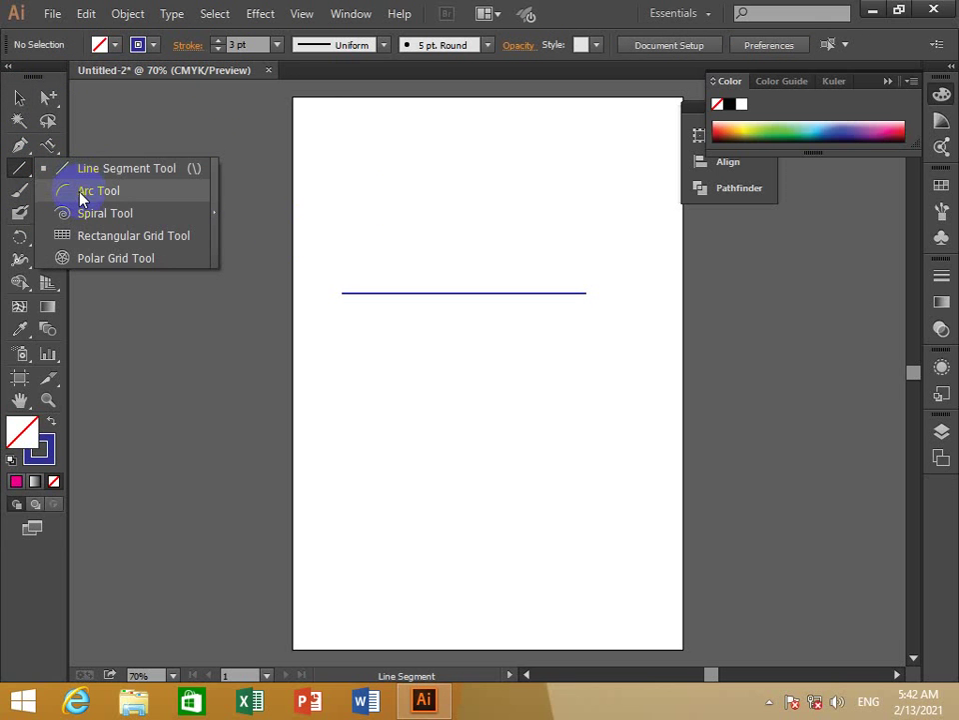
- Draw an arc curving down below the horizontal line
left_click_drag(33, 174, 81, 190)
left_click_drag(374, 410, 488, 501)
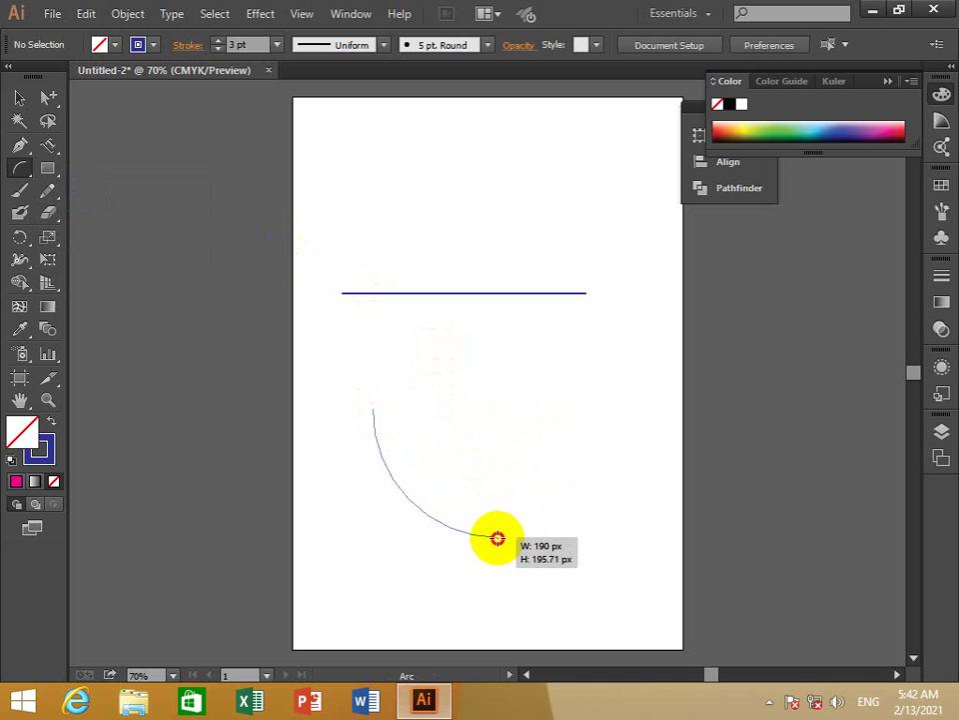
left_click_drag(488, 502, 497, 536)
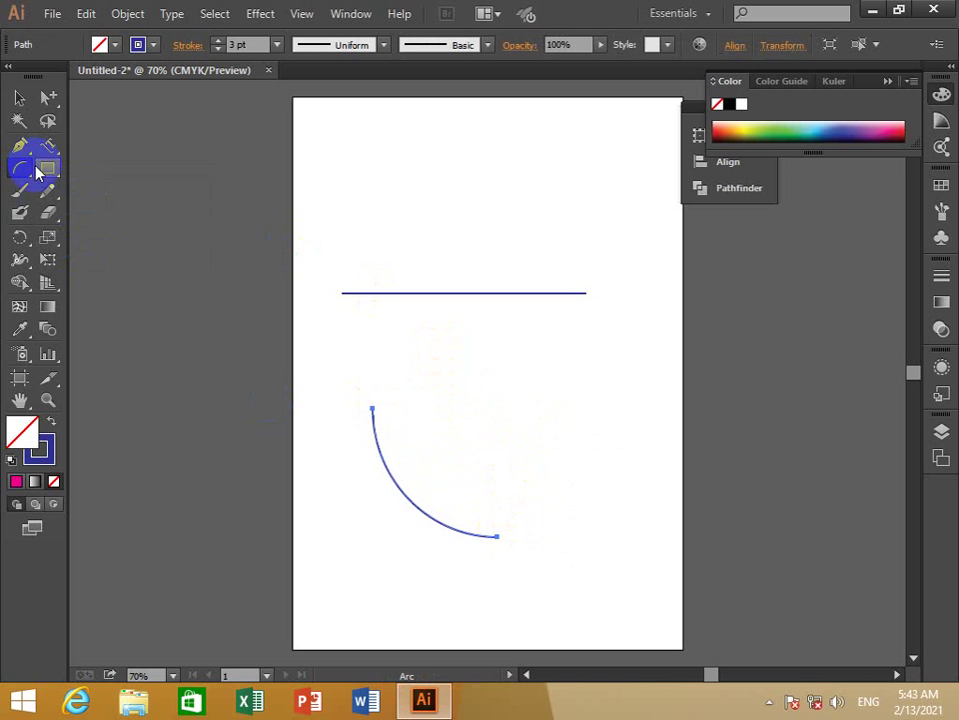
- Draw a spiral below the horizontal line, beside the arc
left_click_drag(27, 178, 92, 218)
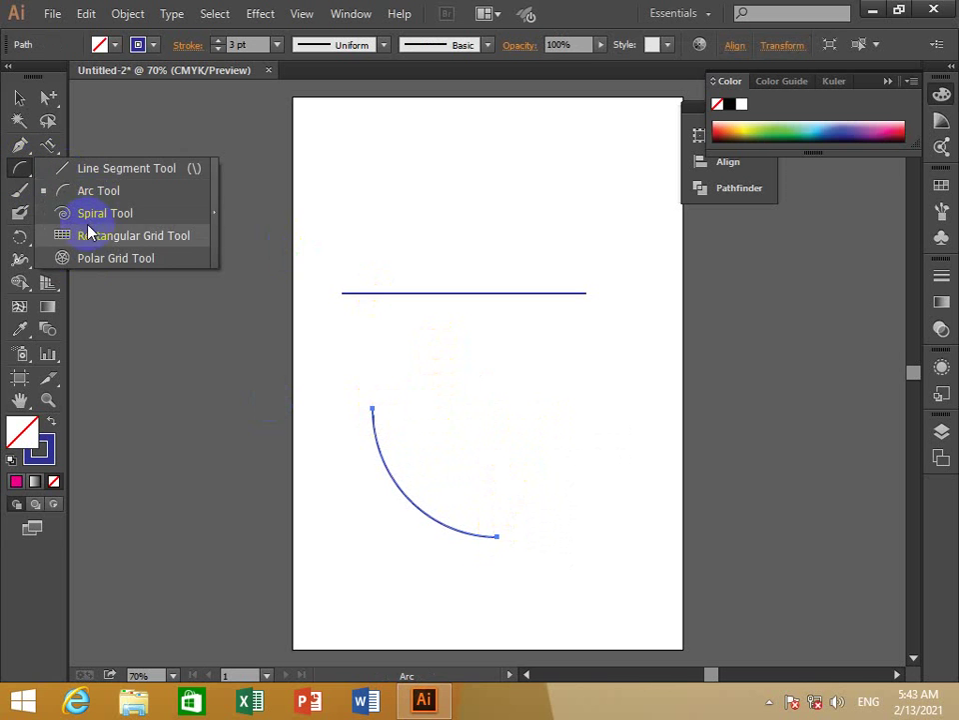
left_click_drag(489, 383, 535, 445)
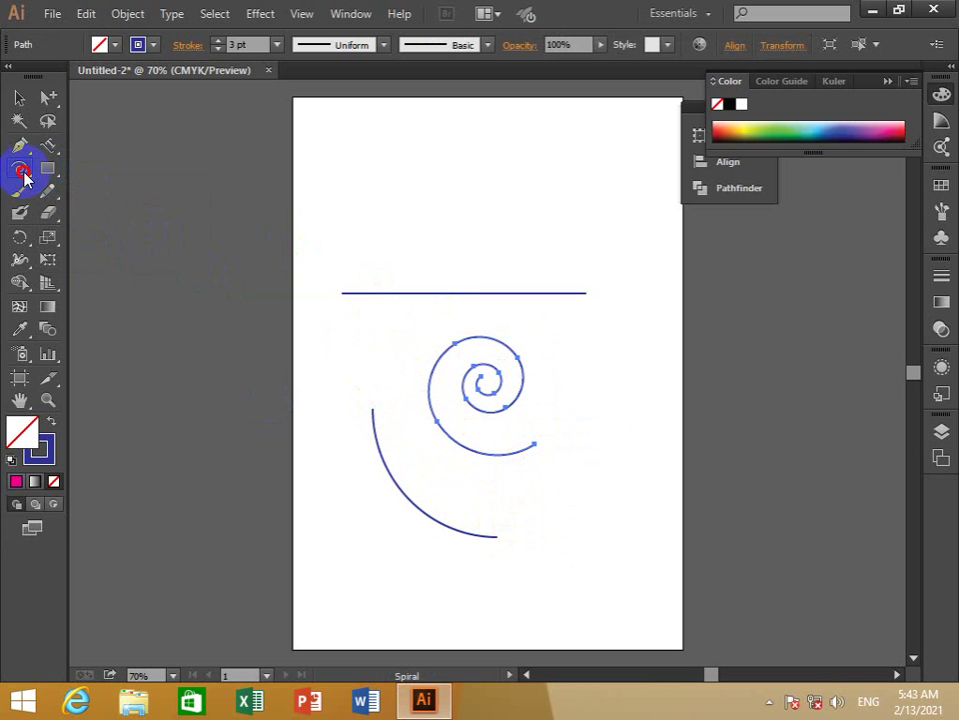
left_click_drag(25, 175, 103, 240)
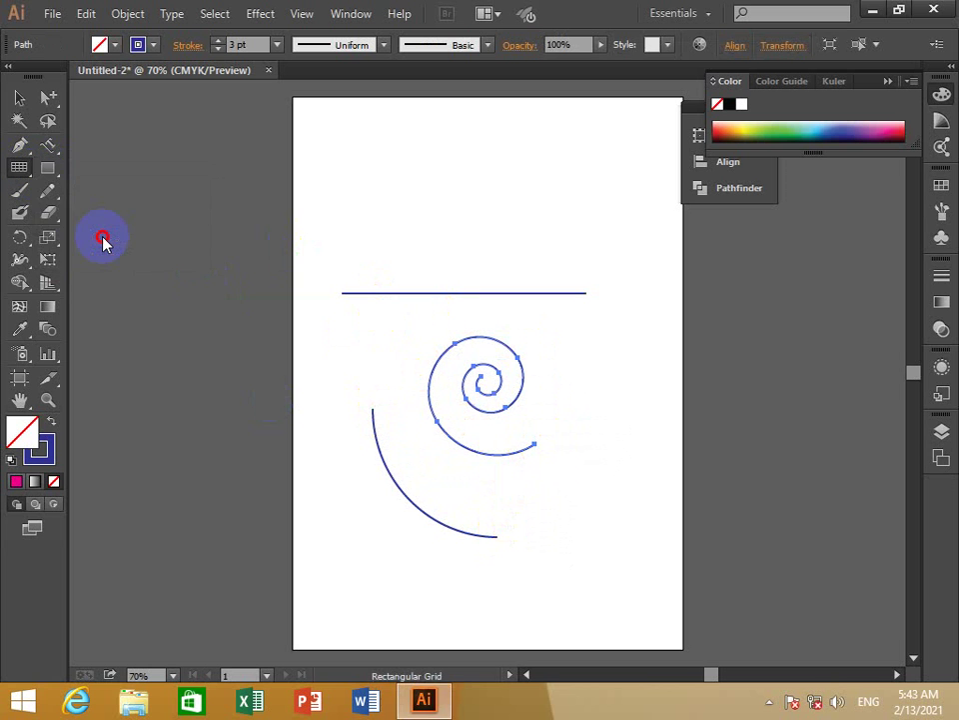
left_click_drag(19, 167, 124, 243)
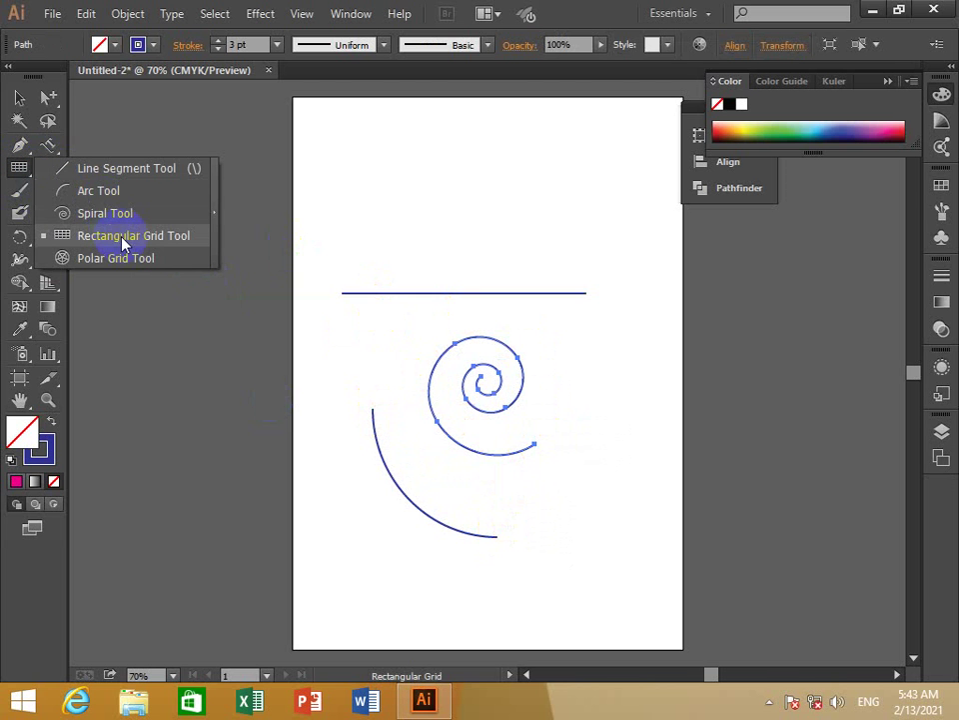
- Drag a grid above the line, then place a second 5×5-divider grid over the spiral
left_click(189, 236)
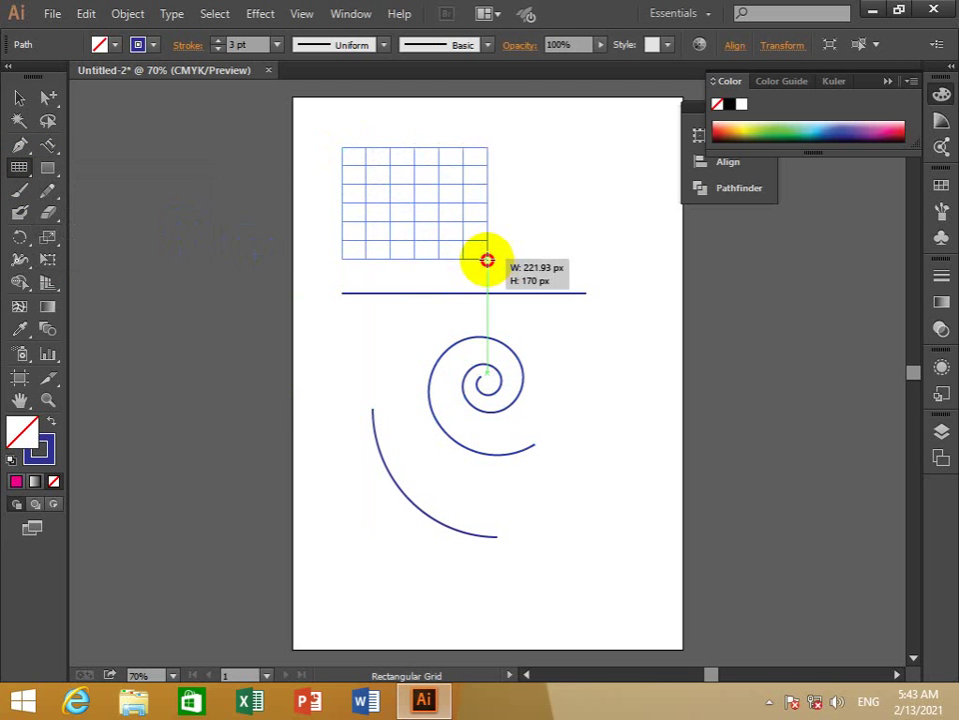
left_click_drag(341, 146, 488, 258)
left_click(375, 364)
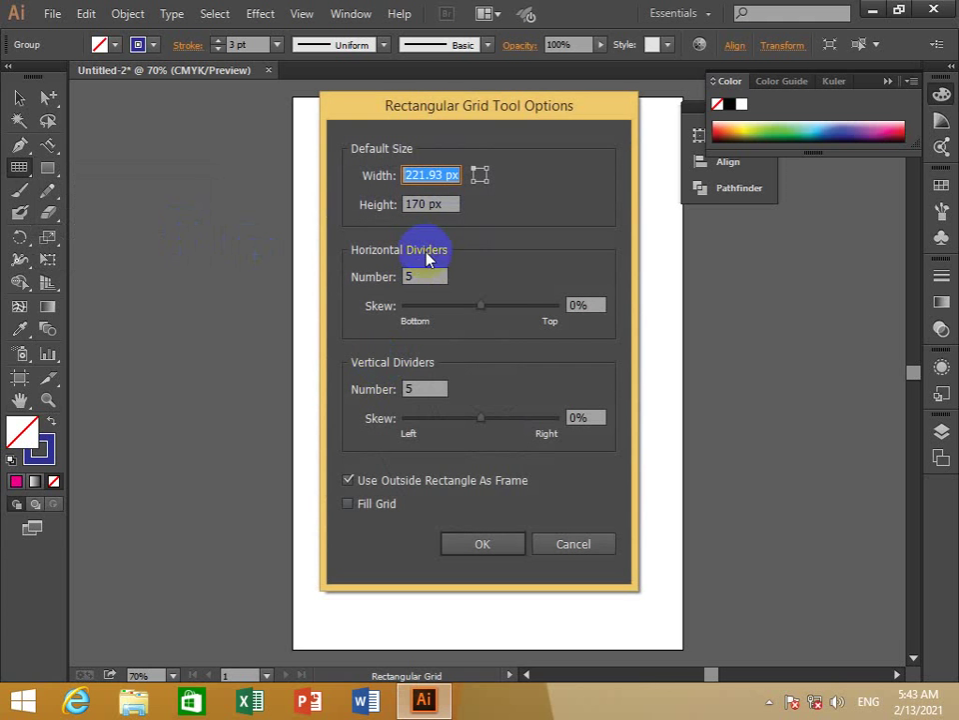
left_click(413, 276)
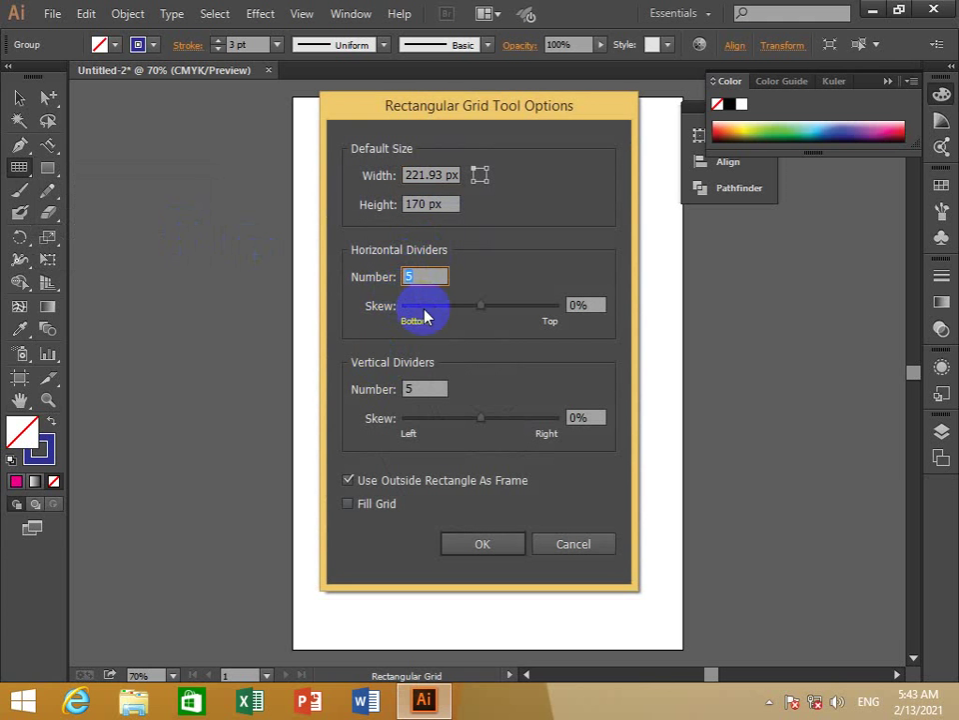
left_click(432, 390)
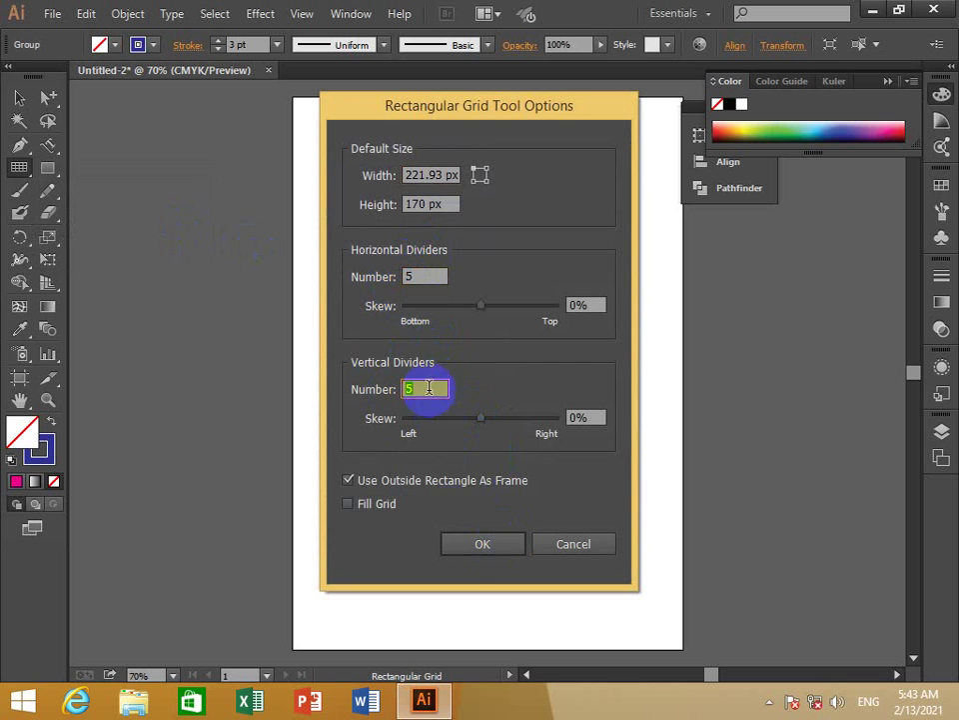
left_click(484, 541)
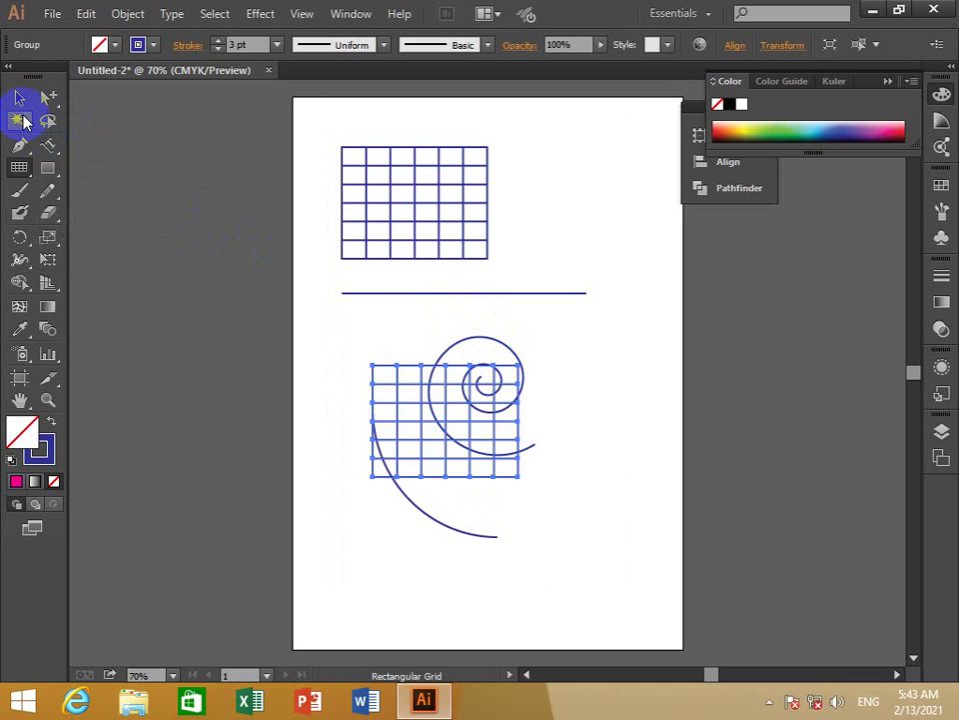
left_click(18, 99)
left_click(433, 348)
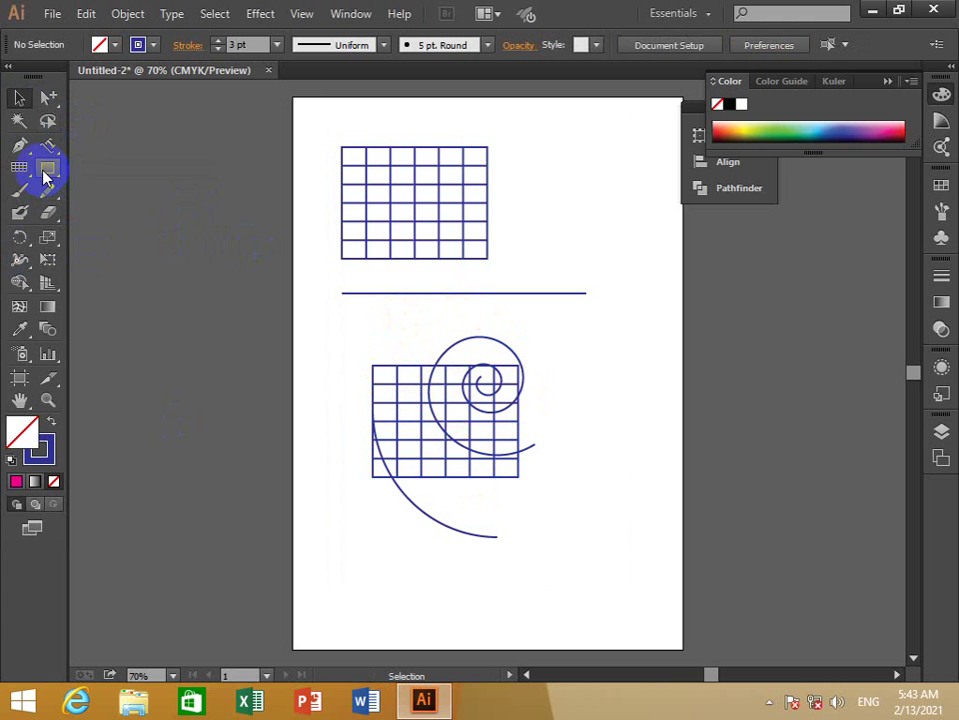
- Drag out a polar grid at the line's right end and deselect it
mouse_move(33, 176)
left_mouse_down()
mouse_move(80, 262)
mouse_move(92, 266)
left_mouse_up()
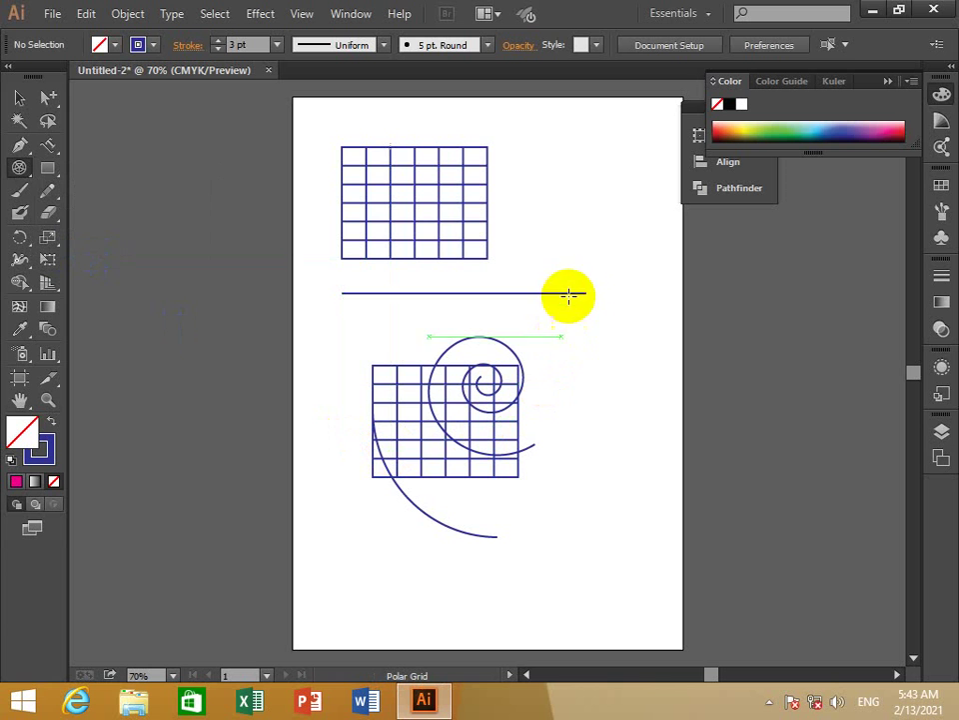
left_click_drag(573, 222, 656, 322)
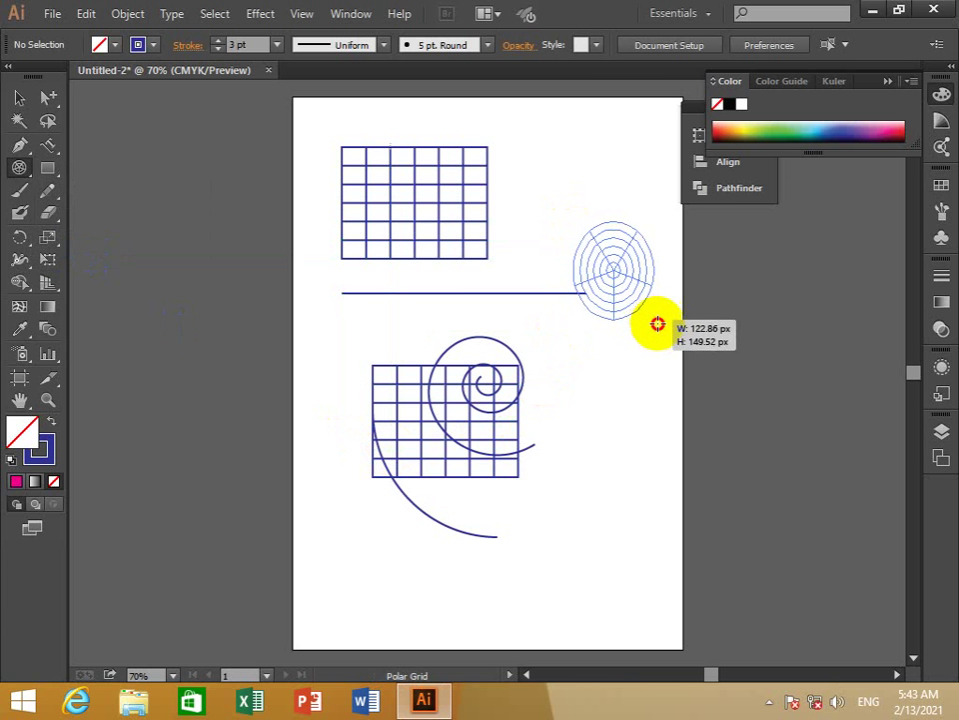
left_click(19, 97)
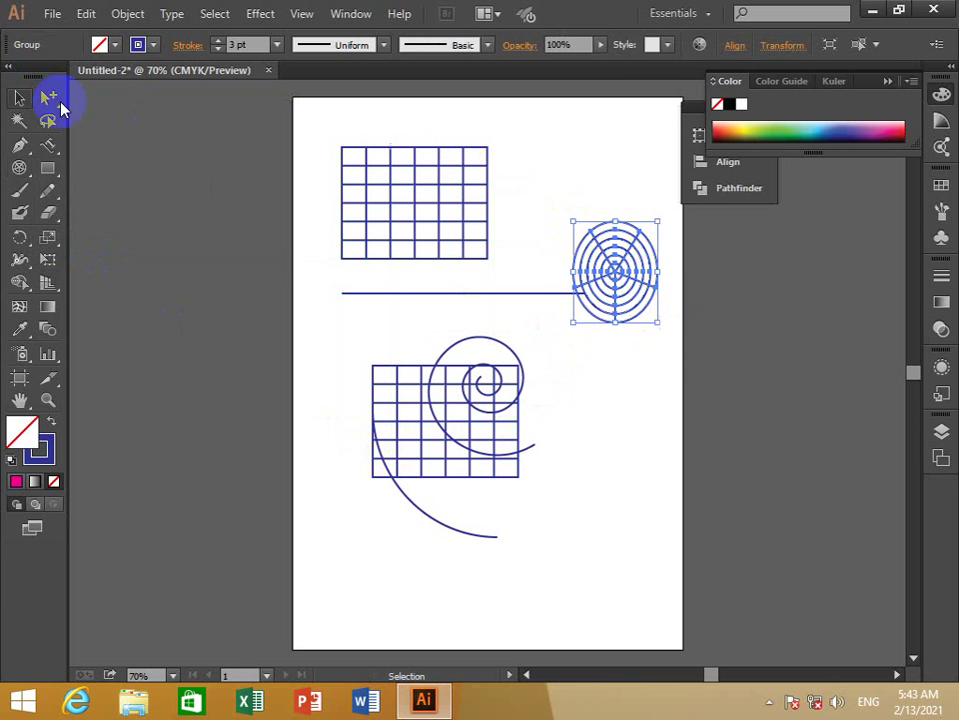
left_click(588, 200)
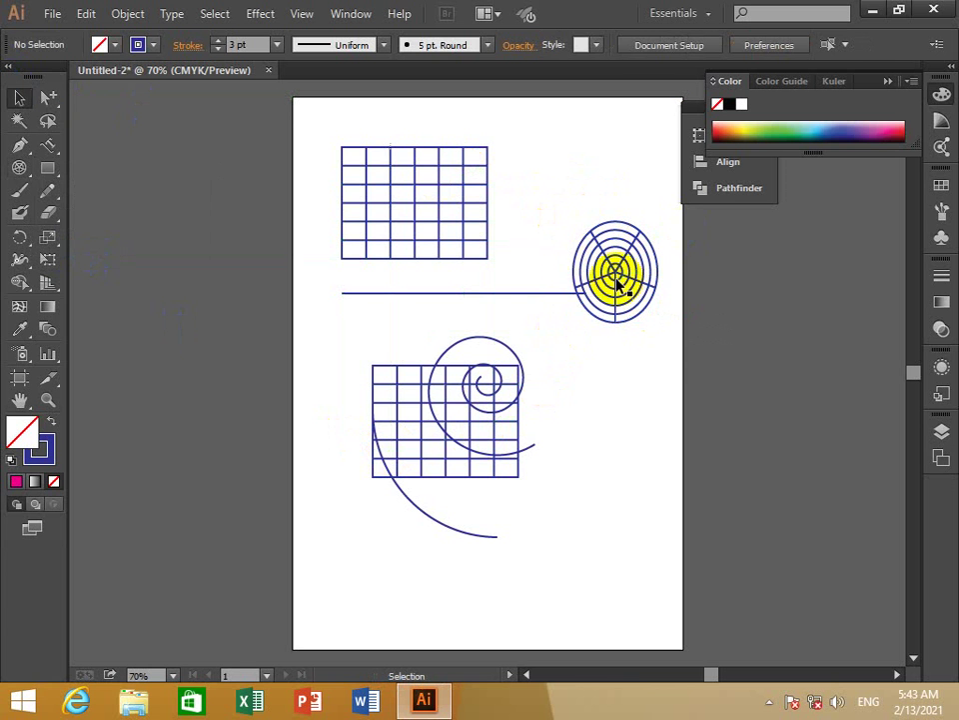
left_click(55, 176)
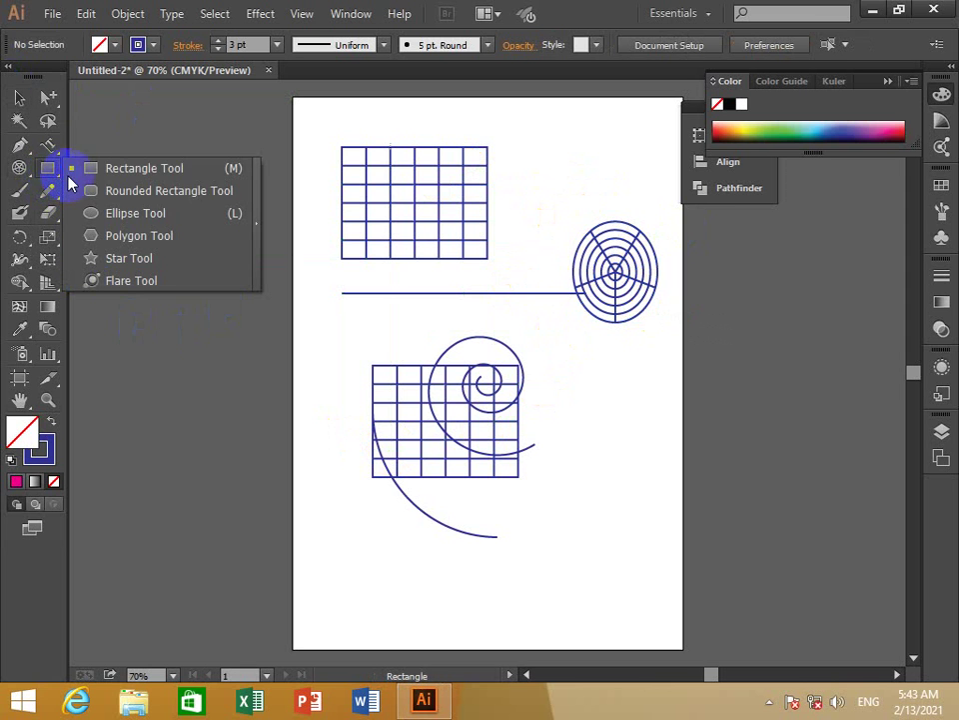
- Draw a rectangle to the right of the spiral, leaving its size settings unchanged
left_click(158, 176)
left_click_drag(535, 340, 631, 471)
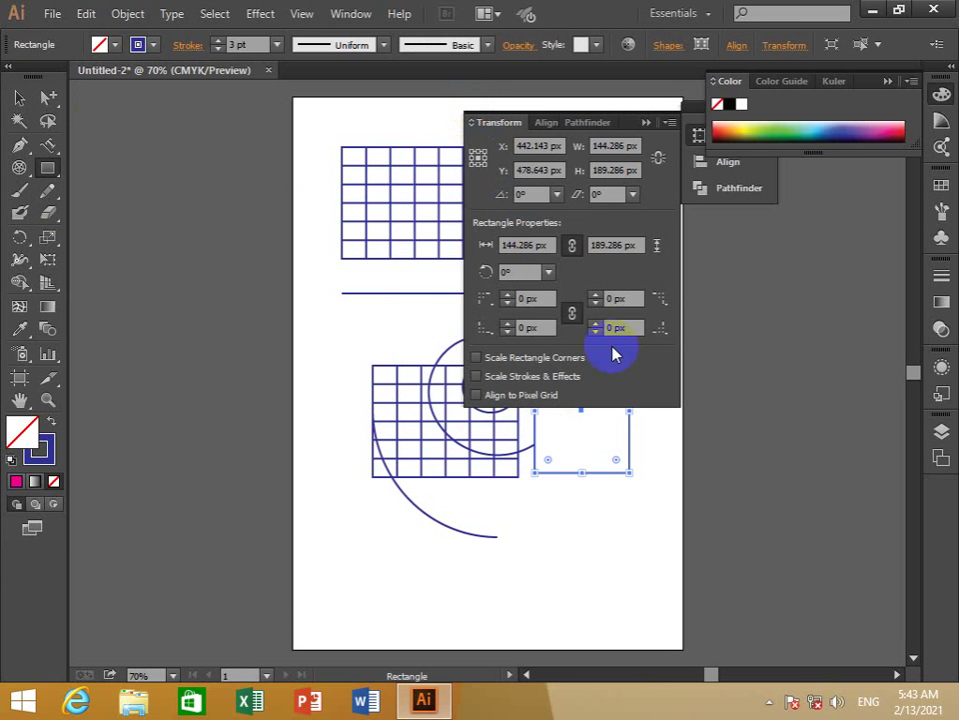
left_click(617, 443)
left_click(533, 384)
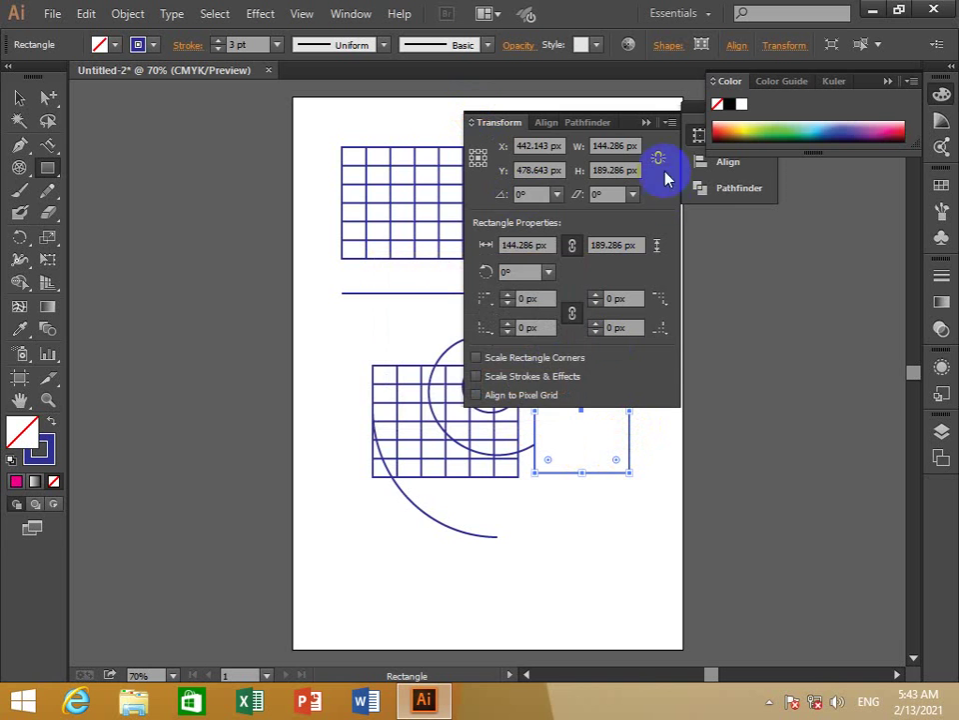
left_click(647, 122)
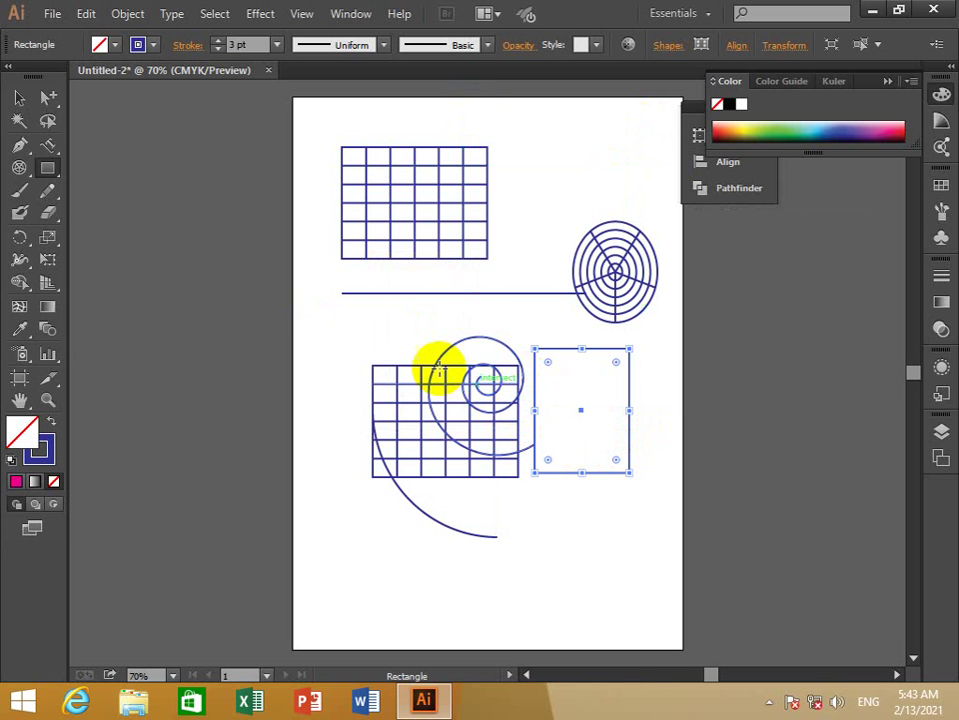
- Try several swatch and gradient fills on the rectangle, settling on solid navy
left_click(116, 45)
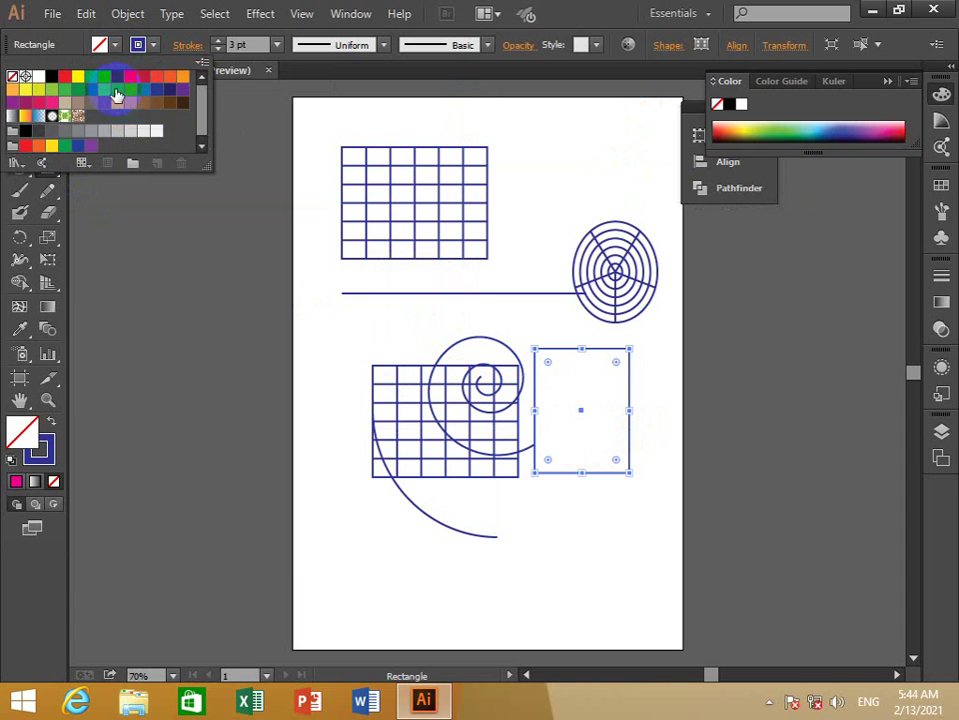
left_click(104, 89)
left_click(105, 77)
left_click(118, 77)
left_click(145, 80)
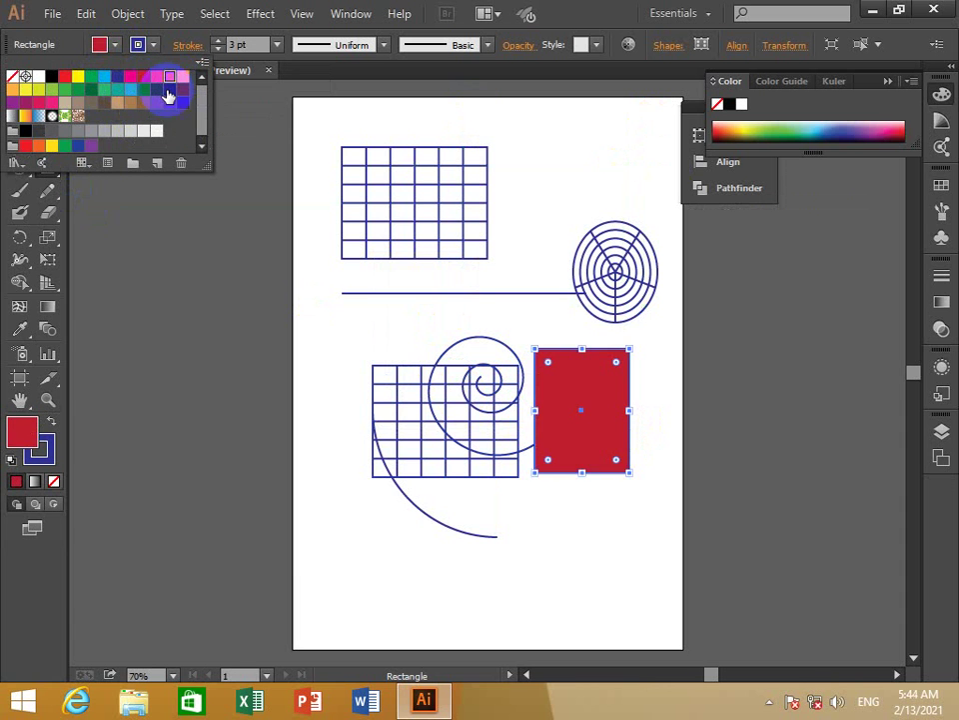
left_click(170, 89)
left_click(164, 101)
left_click(98, 104)
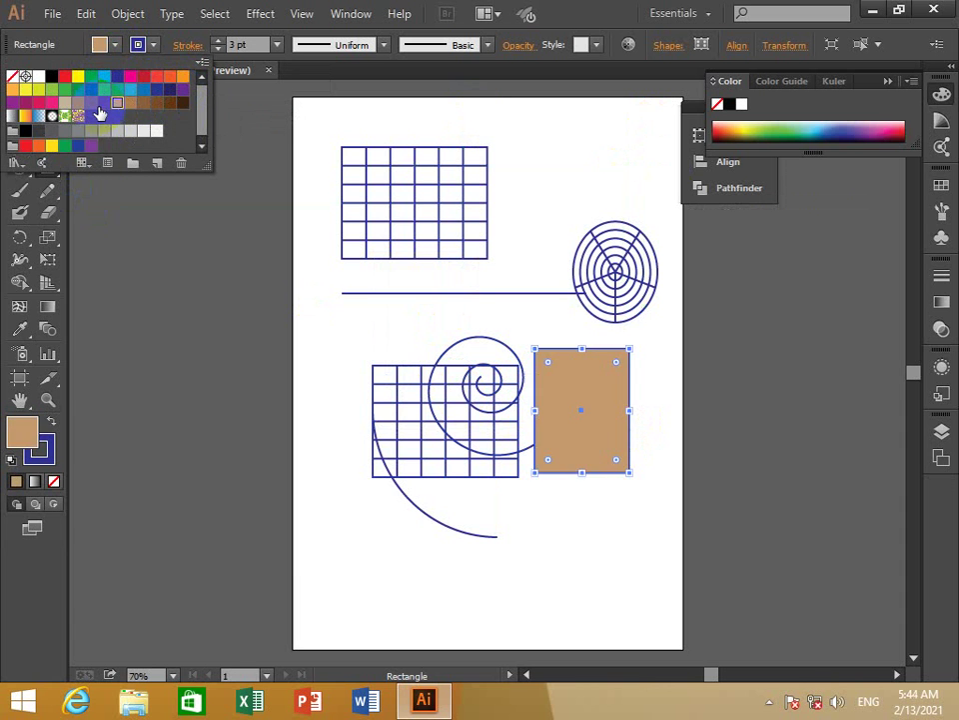
left_click(78, 106)
left_click(66, 108)
left_click(15, 118)
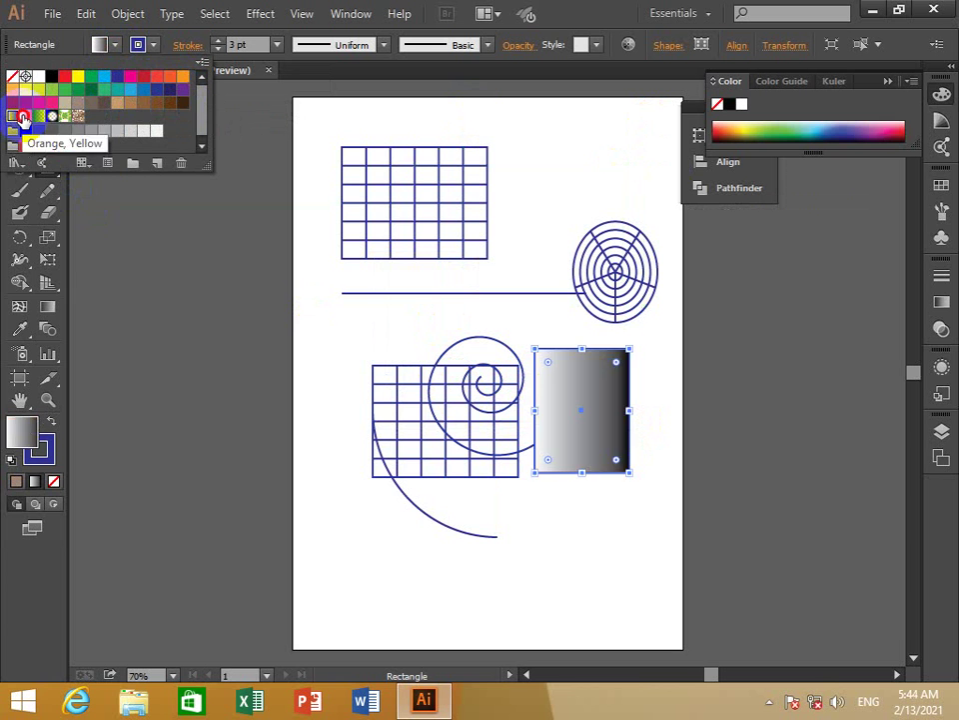
left_click(25, 117)
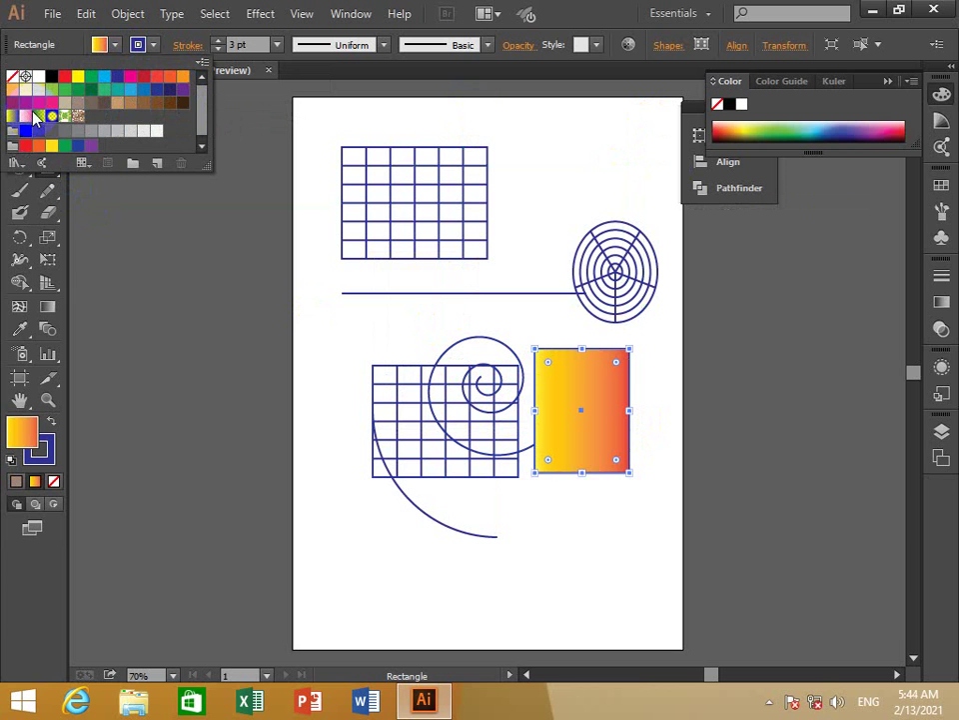
left_click(170, 89)
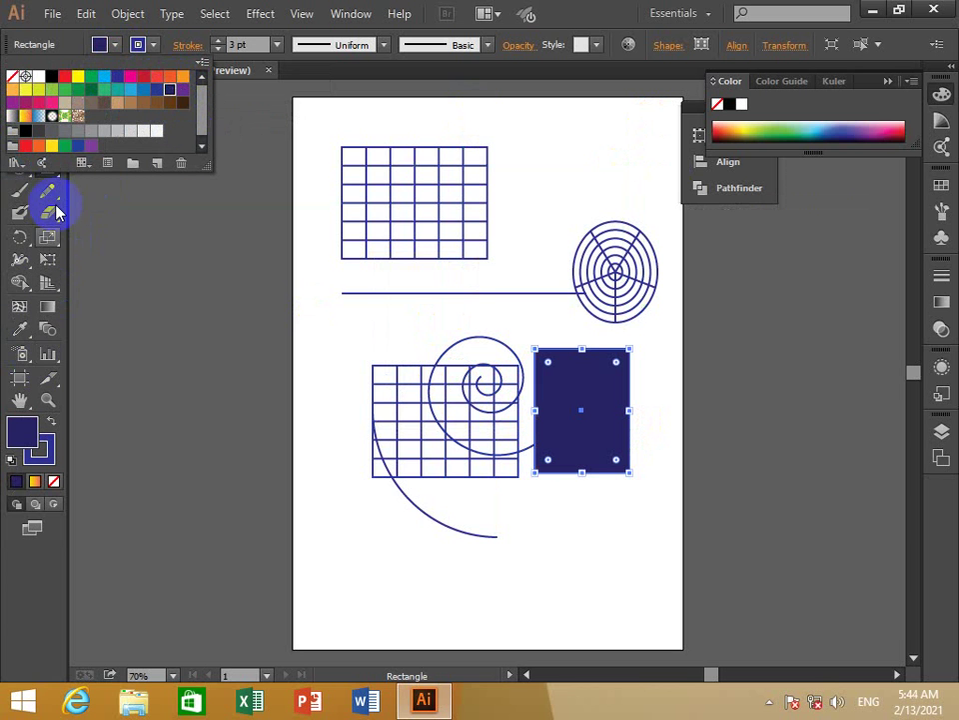
left_click(117, 47)
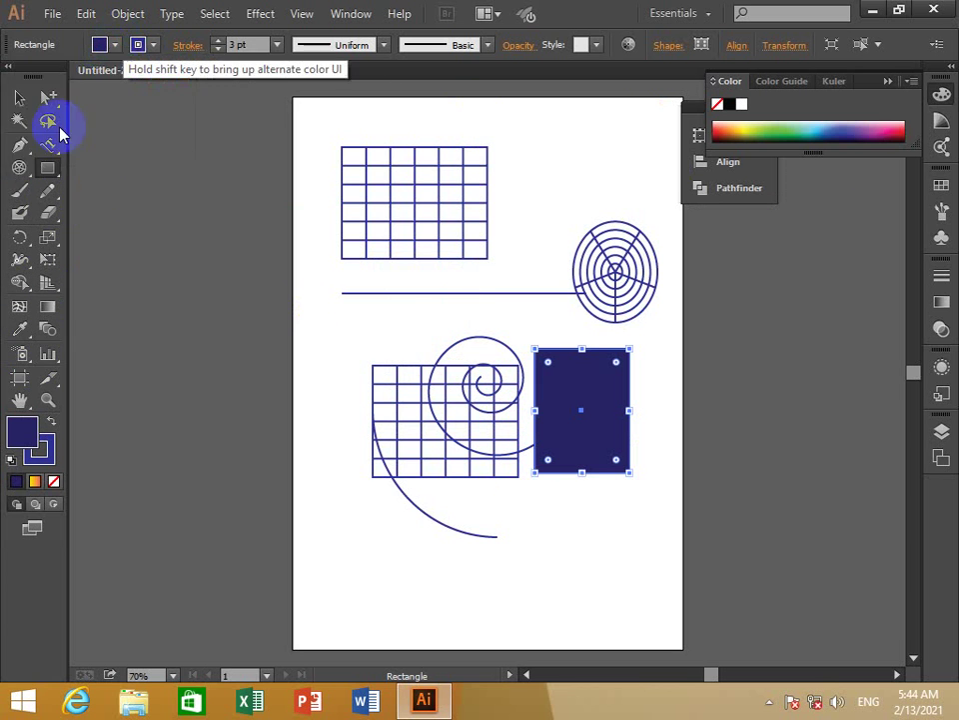
- Draw a rounded rectangle near the lower left and fill it with CMYK Cyan
left_click_drag(47, 172, 122, 201)
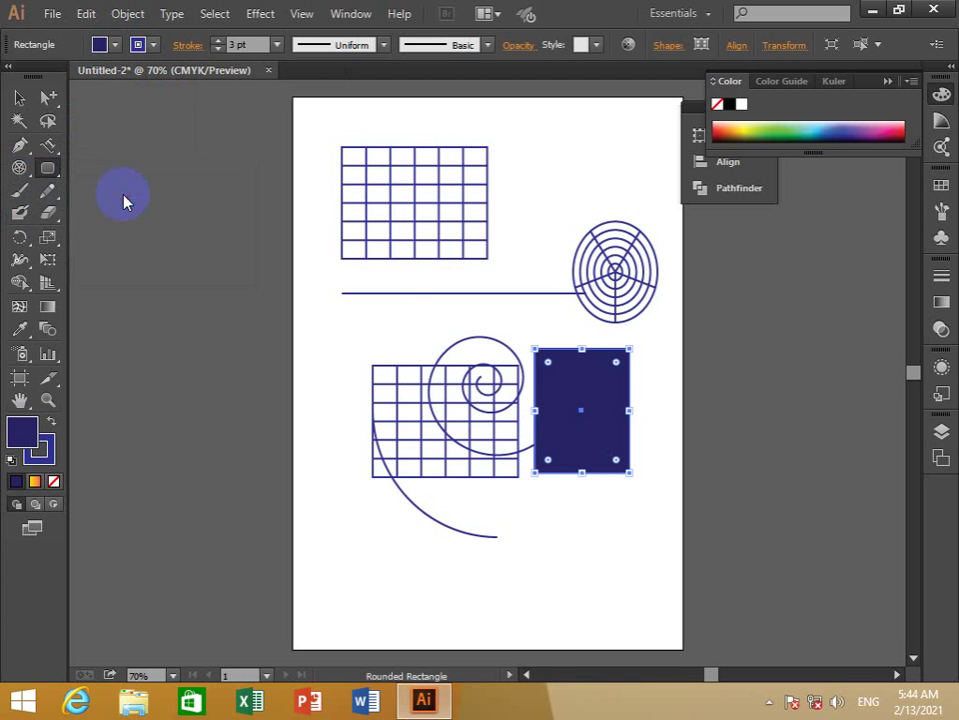
scroll(399, 520, "down", 1)
scroll(360, 500, "down", 2)
left_click_drag(325, 455, 419, 548)
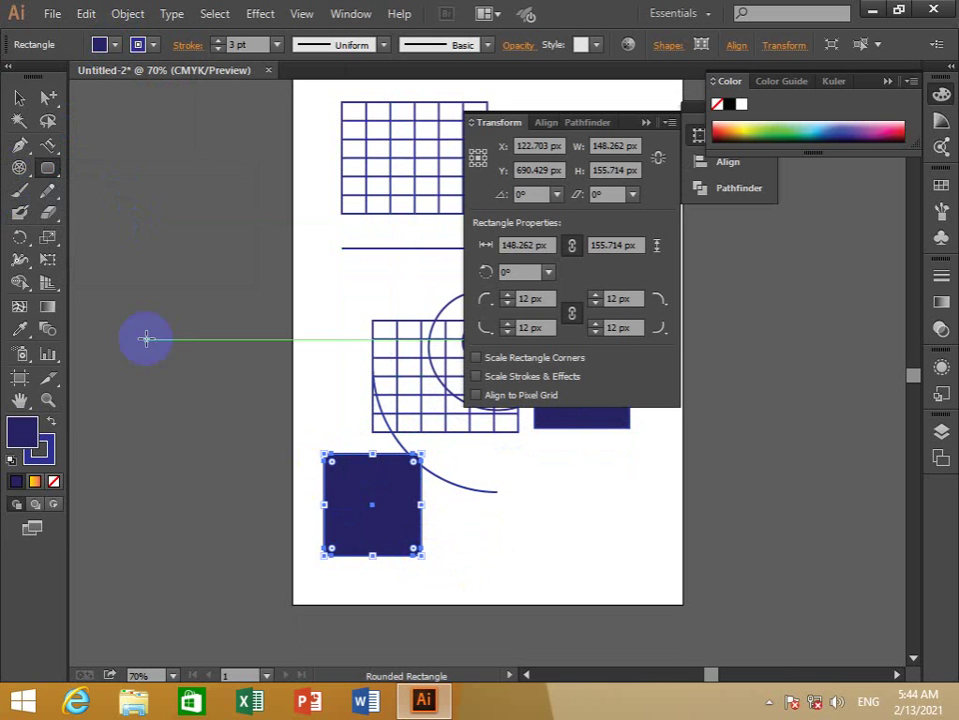
left_click(103, 44)
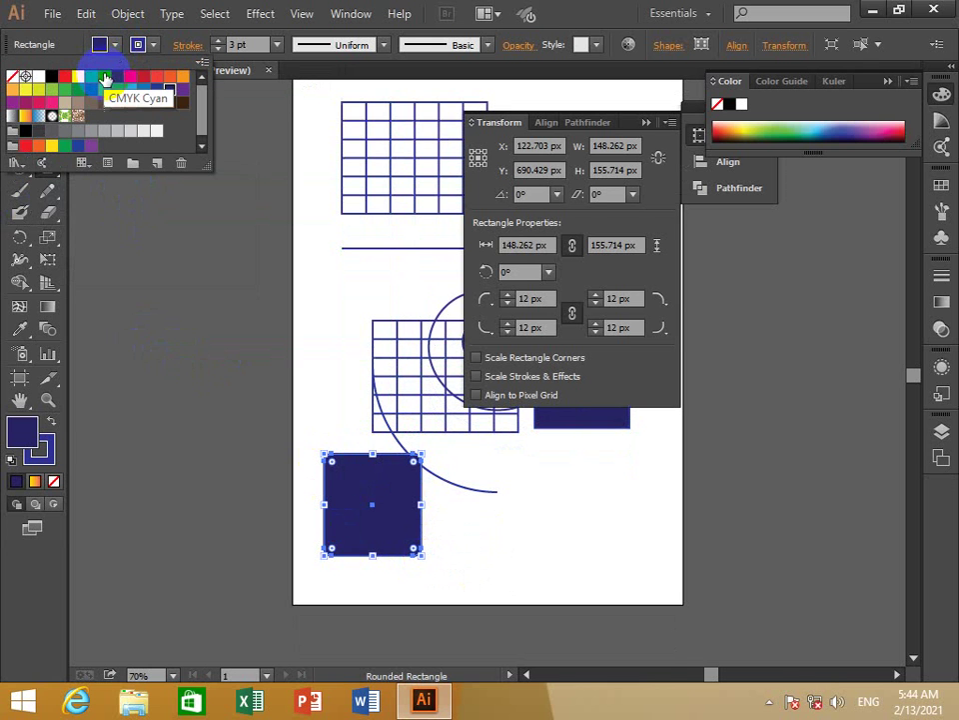
left_click(104, 77)
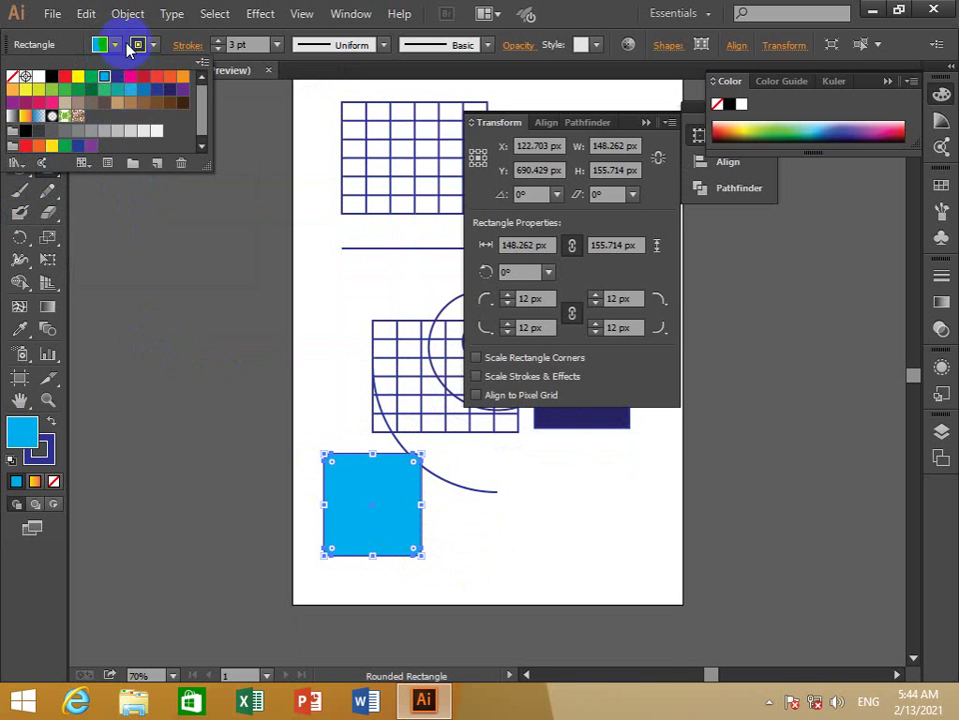
key("Escape")
left_click_drag(47, 168, 113, 245)
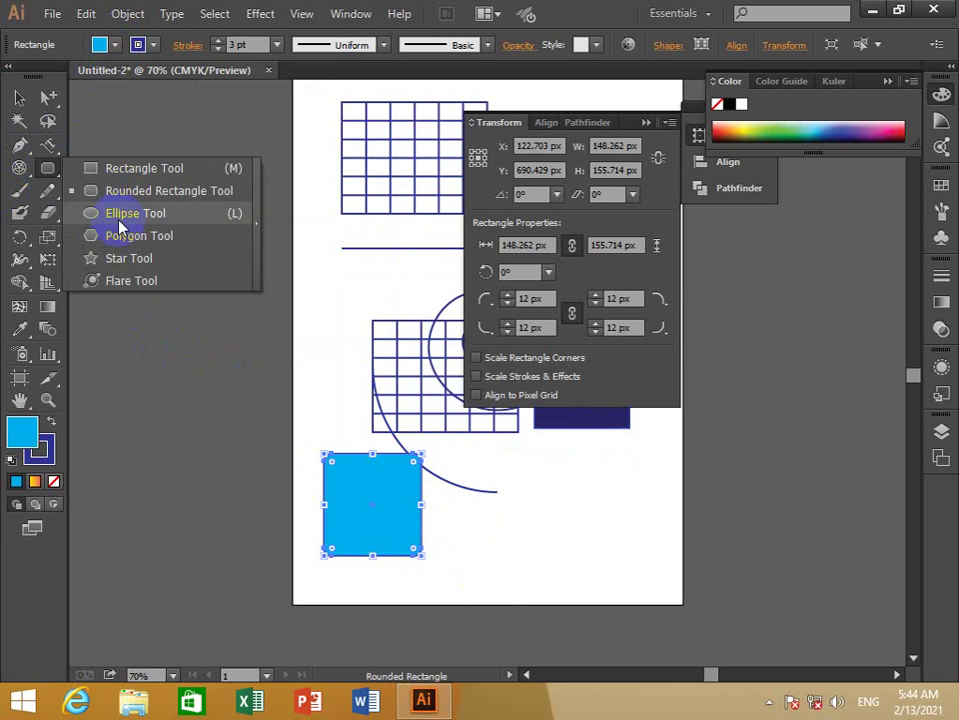
- Drag an ellipse of about 129 by 157 px at the lower right, leaving its size dialog unchanged
left_click_drag(119, 224, 122, 211)
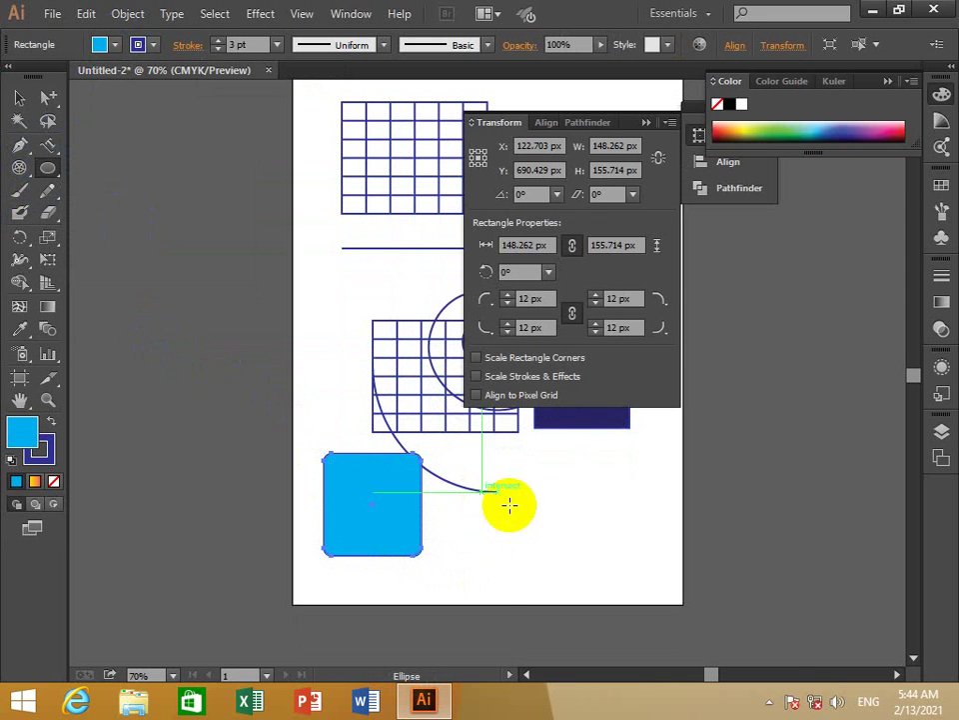
left_click_drag(518, 488, 603, 582)
left_click(596, 576)
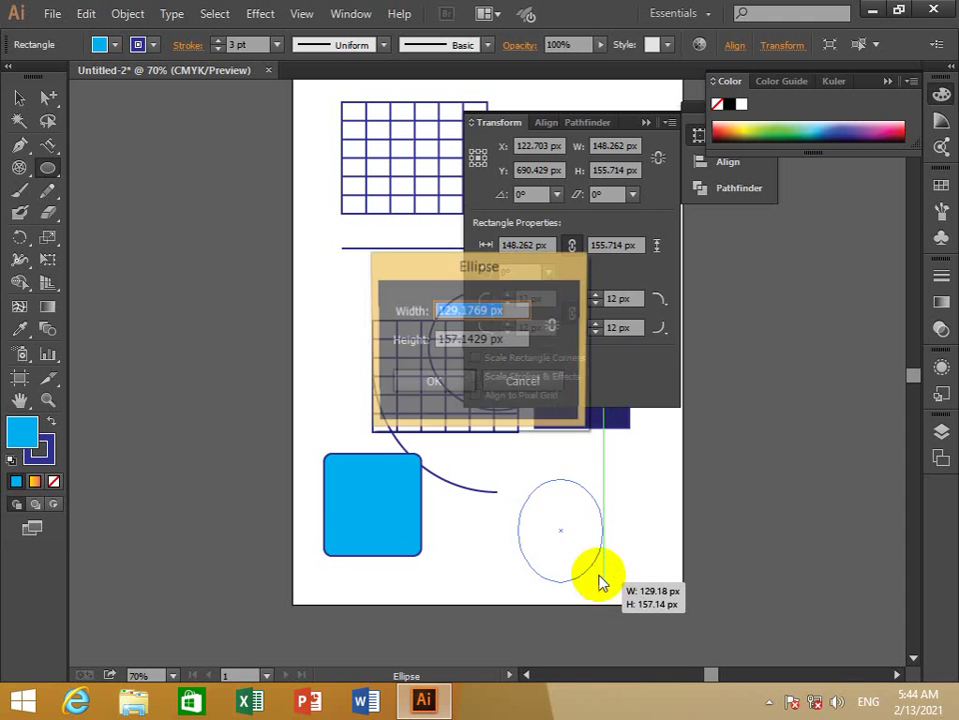
left_click(521, 392)
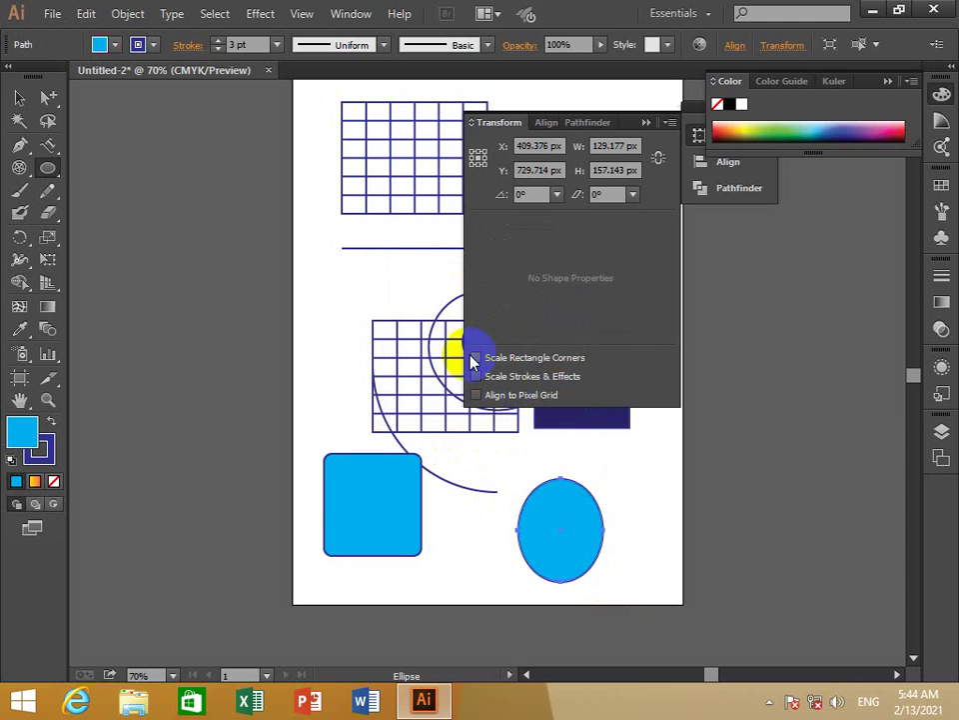
left_click_drag(50, 180, 104, 242)
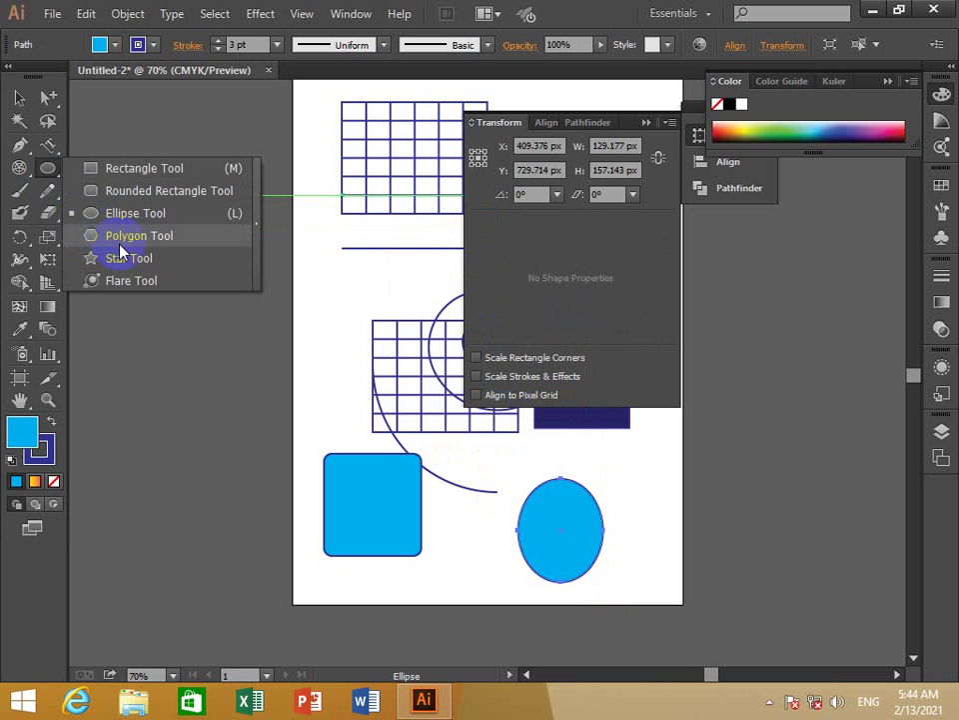
- Drag a hexagon near the line, then create a 9-sided polygon above the rounded rectangle
left_click_drag(120, 250, 122, 249)
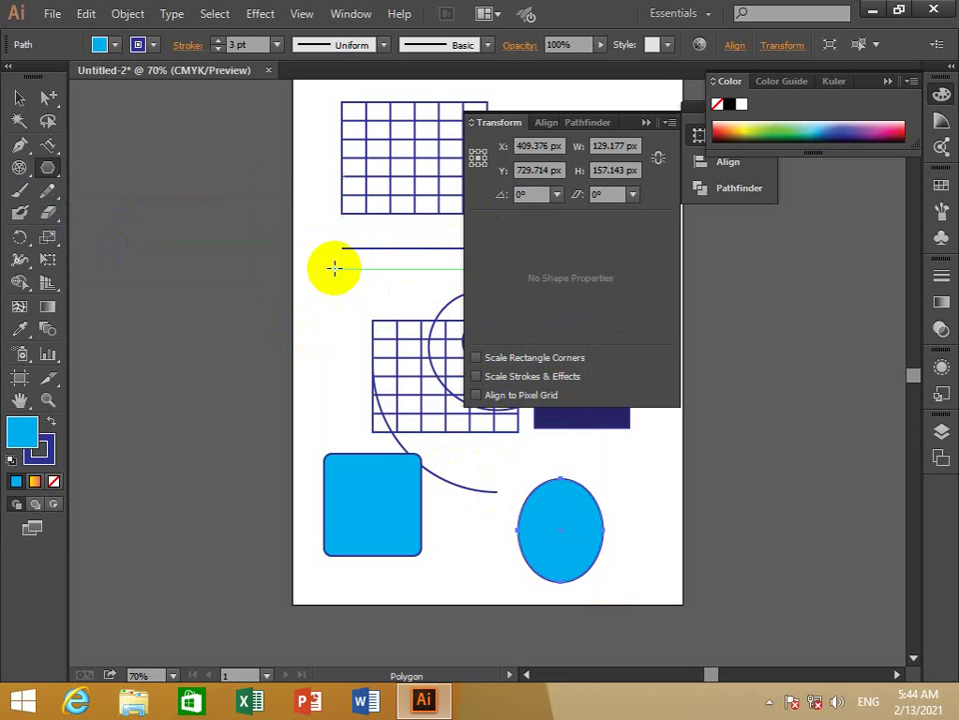
left_click_drag(333, 268, 360, 324)
left_click(354, 413)
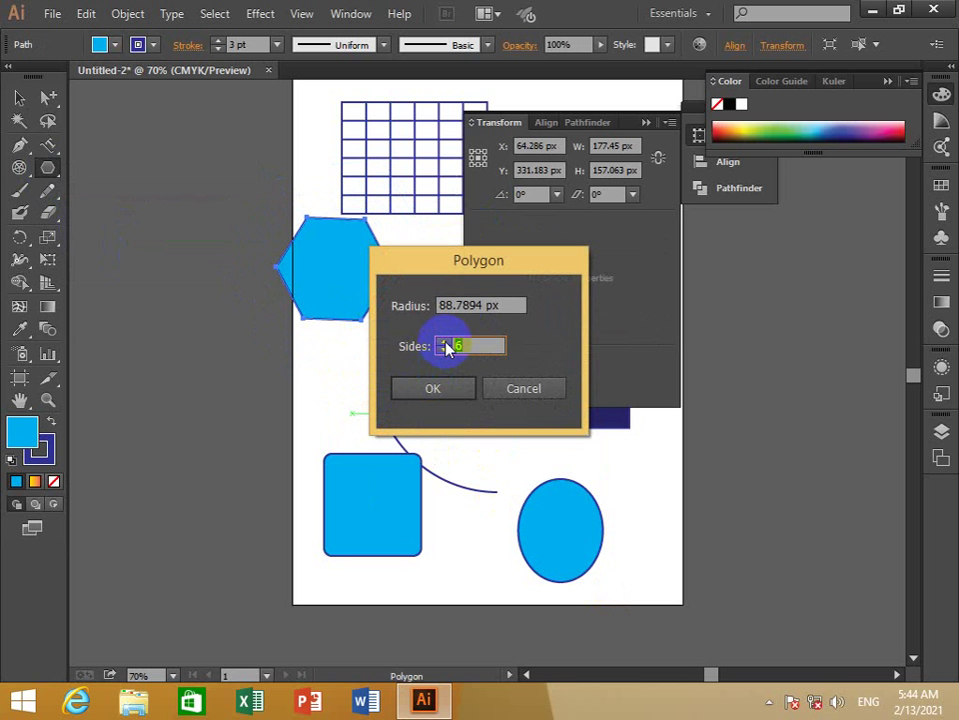
type("9")
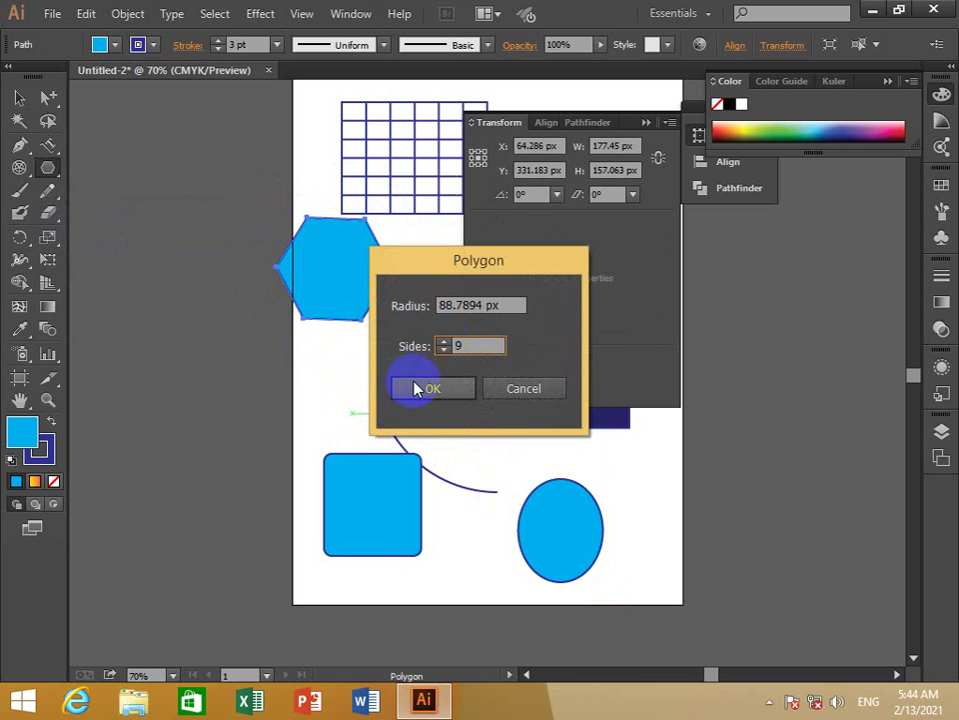
left_click(418, 388)
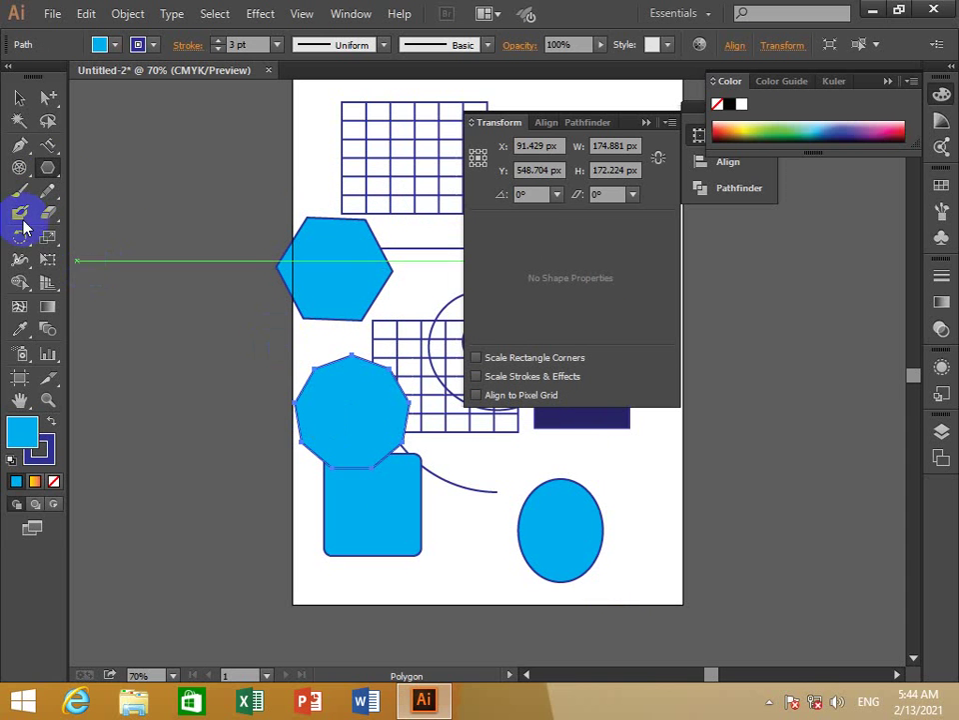
left_click(48, 168)
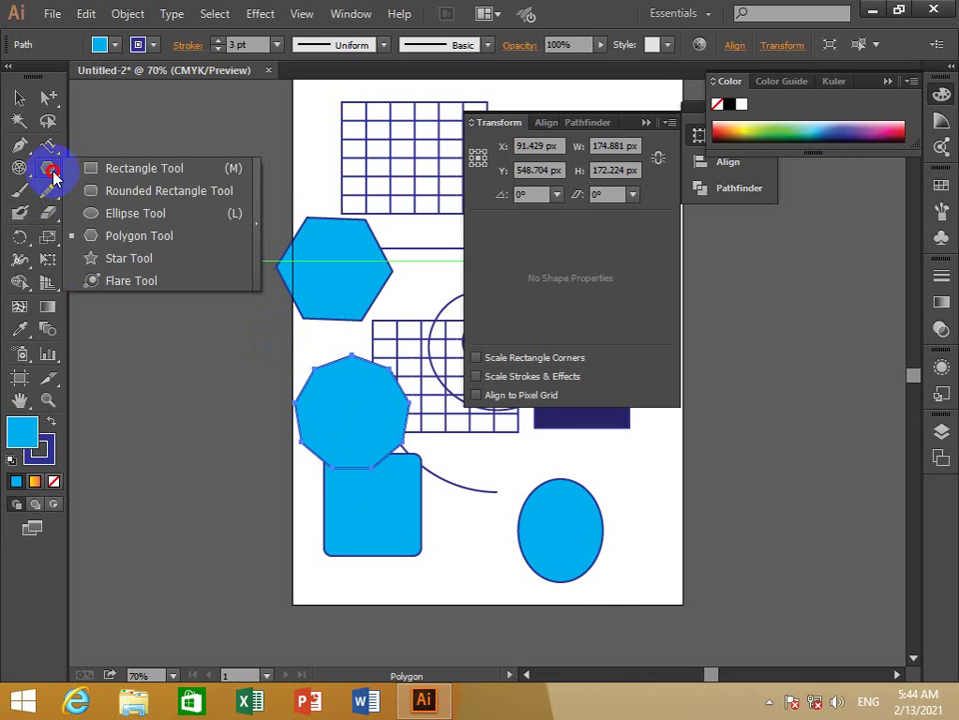
- Create a five-point star between rectangle and ellipse, and a six-point star by the hexagon
left_click(128, 262)
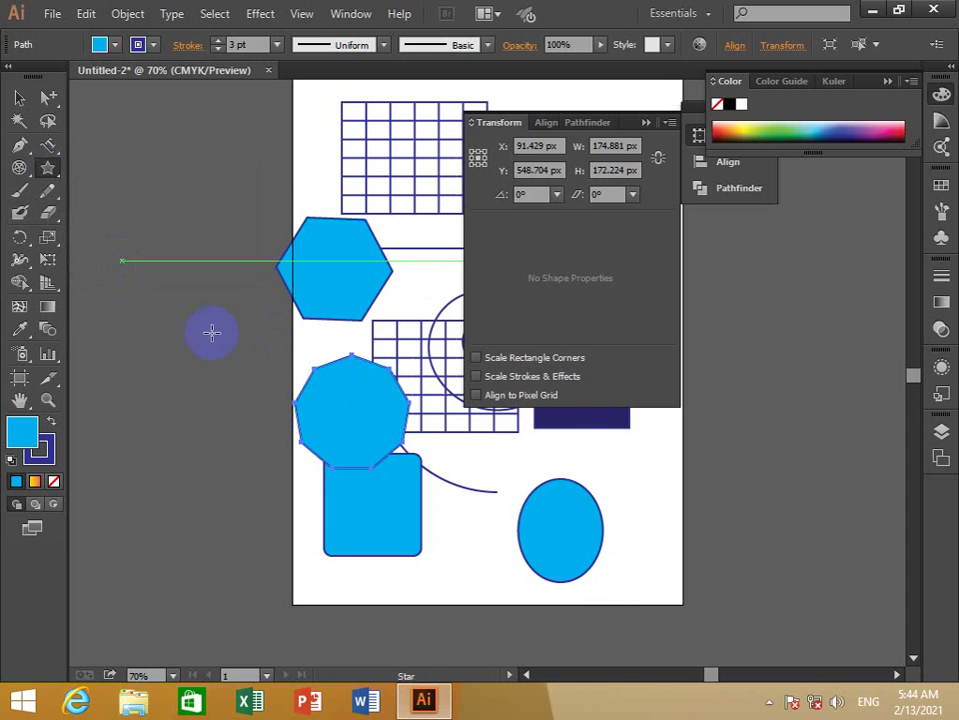
left_click(477, 485)
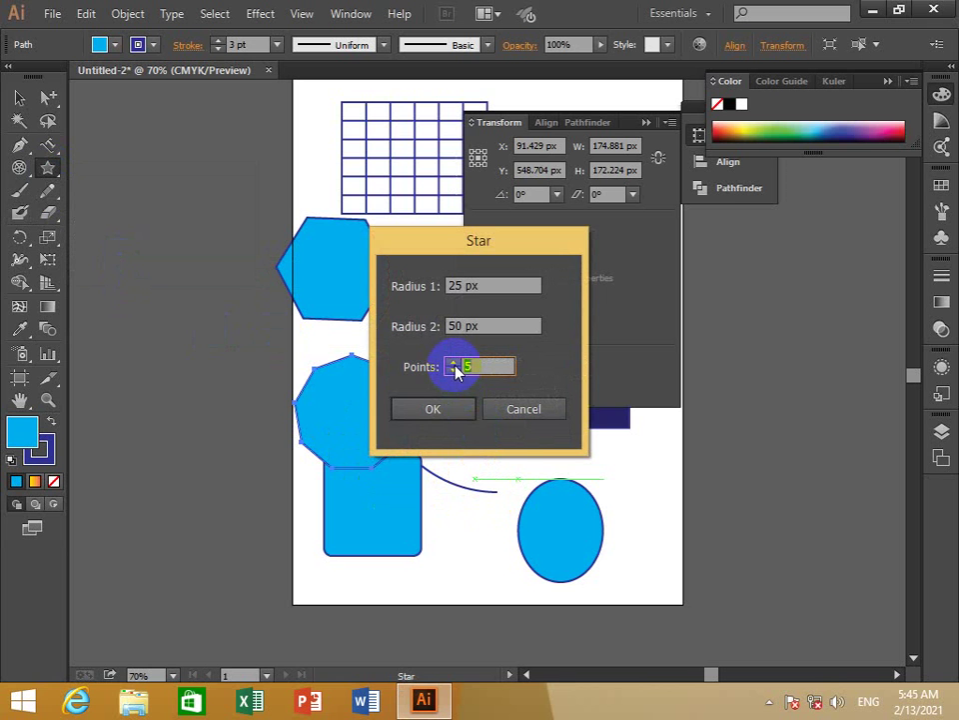
left_click(445, 410)
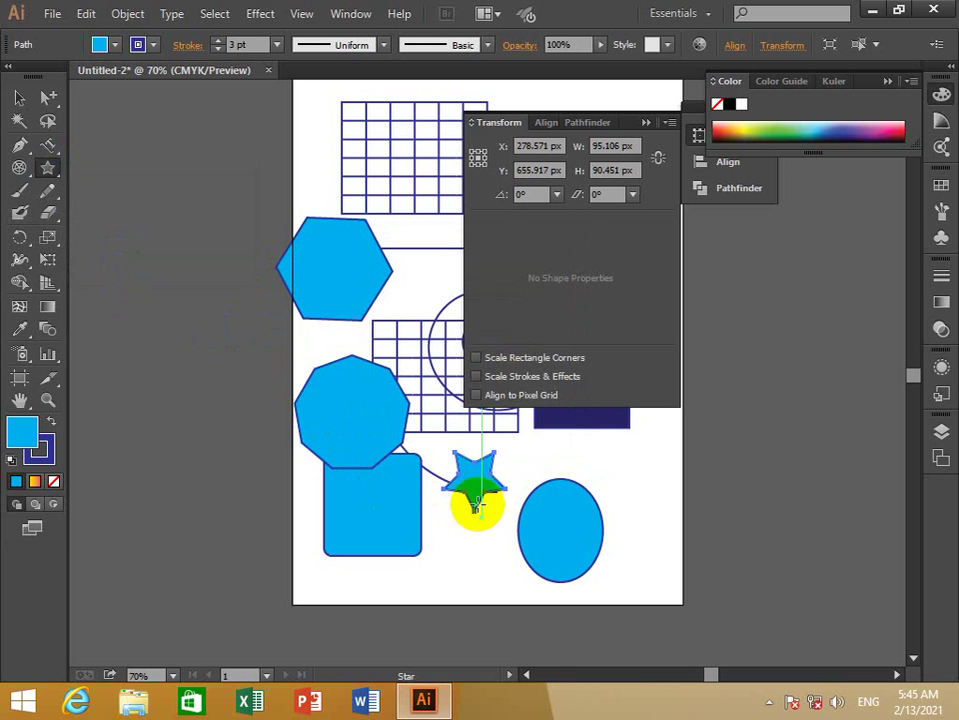
left_click(429, 297)
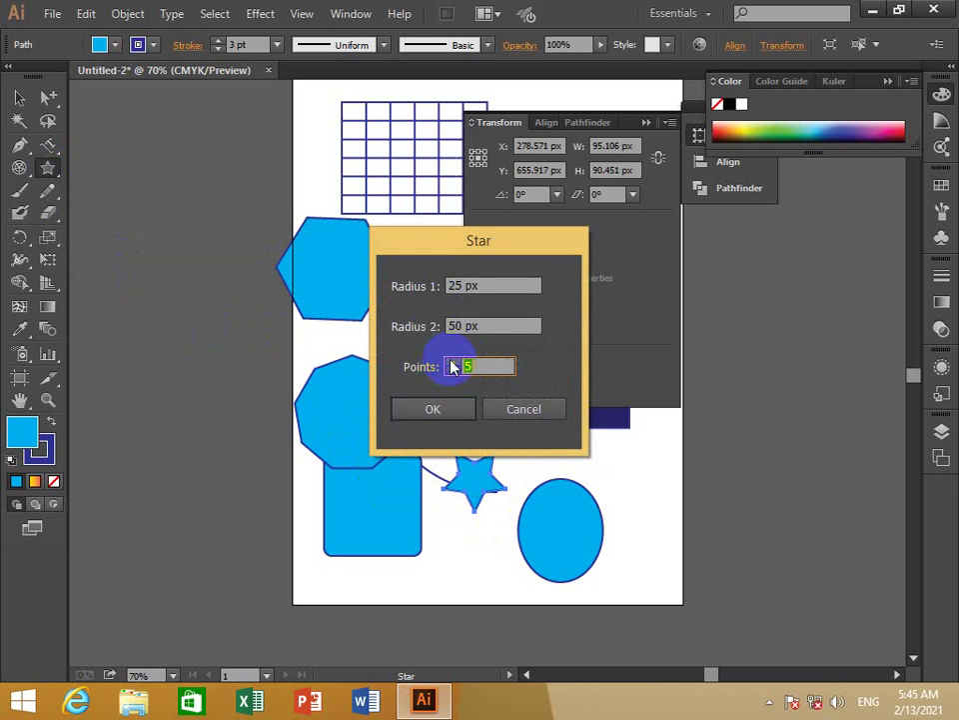
left_click(431, 411)
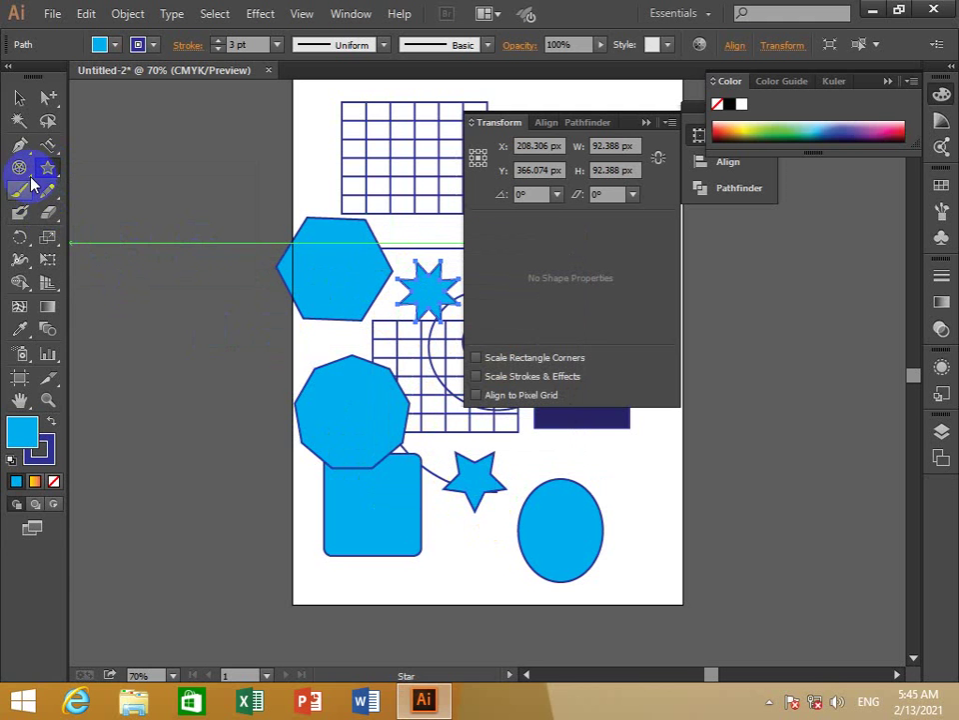
left_click_drag(49, 174, 119, 284)
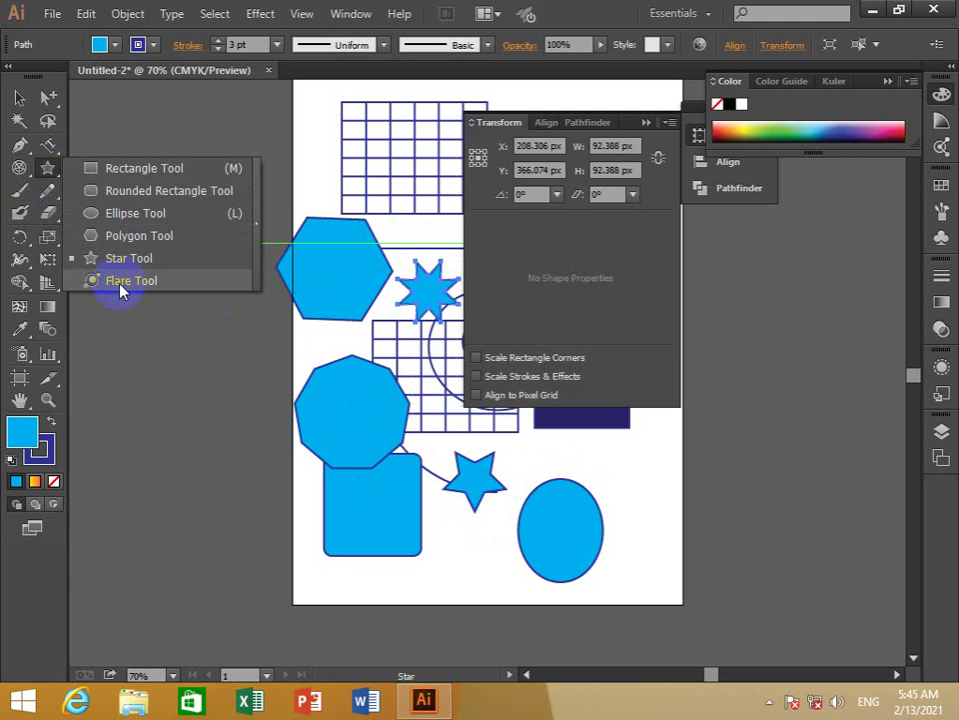
- Drag a lens flare over the top of the cyan ellipse at the lower right
left_click_drag(557, 456, 579, 470)
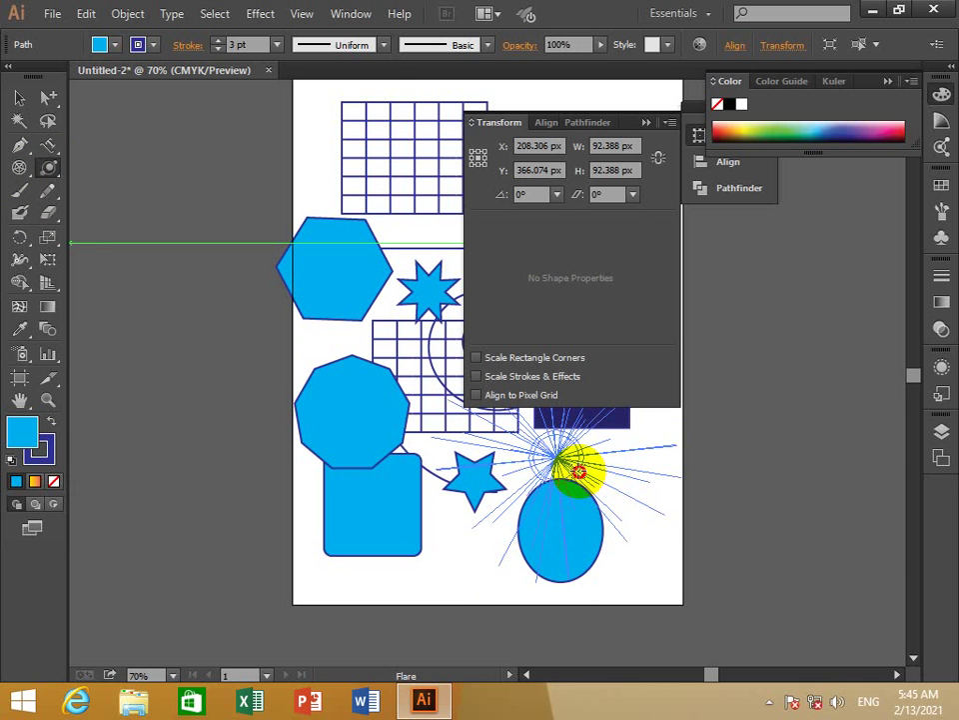
left_click(579, 470)
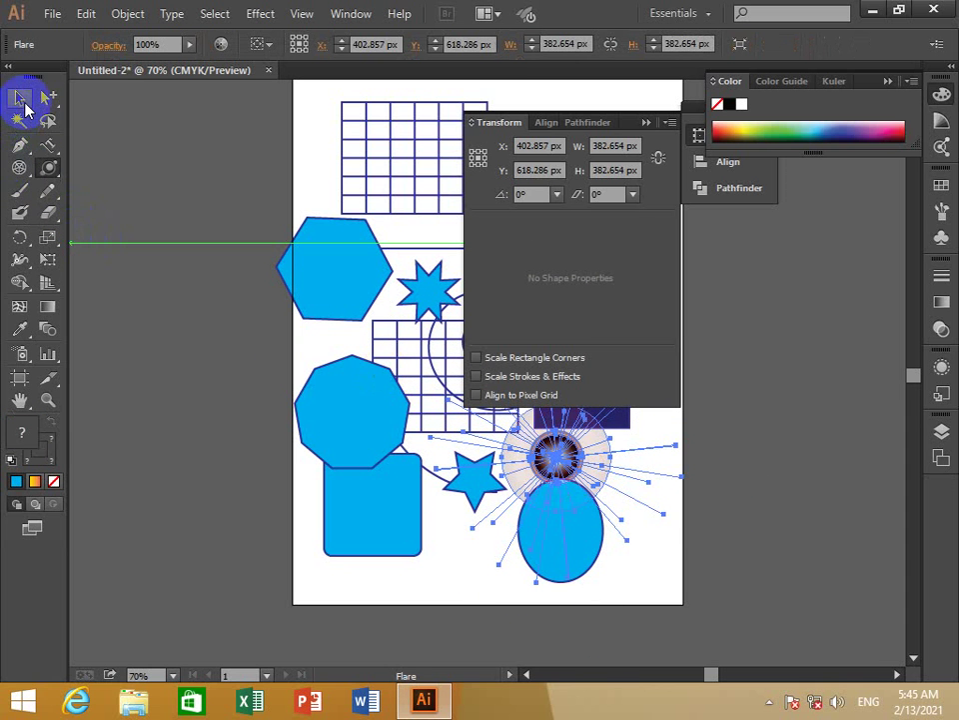
left_click(22, 102)
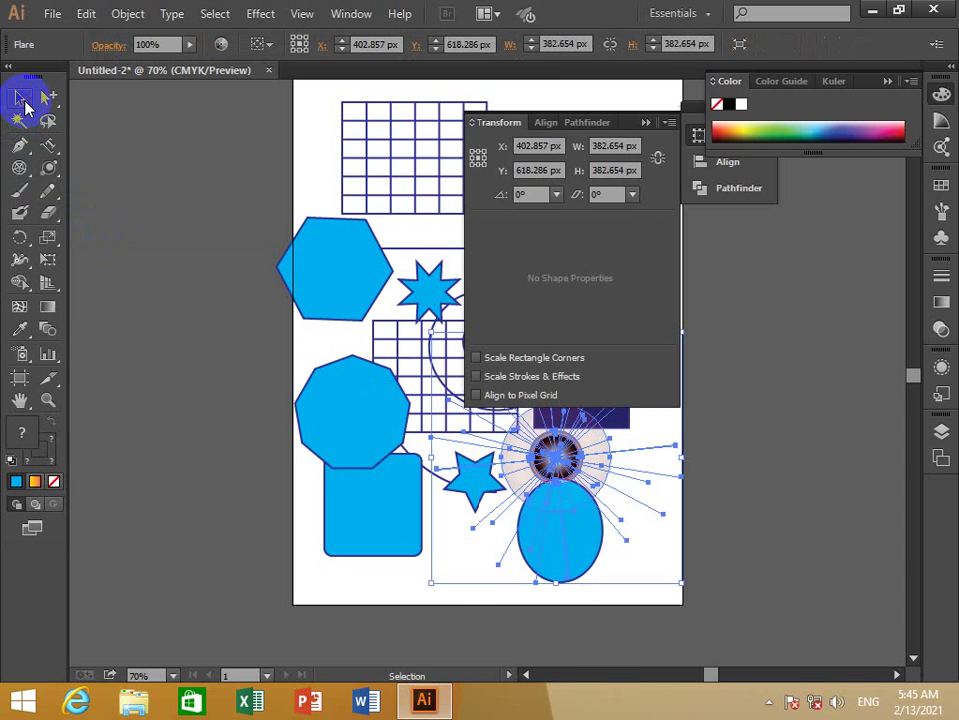
- Paint two freehand Paintbrush curves beside the upper grid
left_click(22, 199)
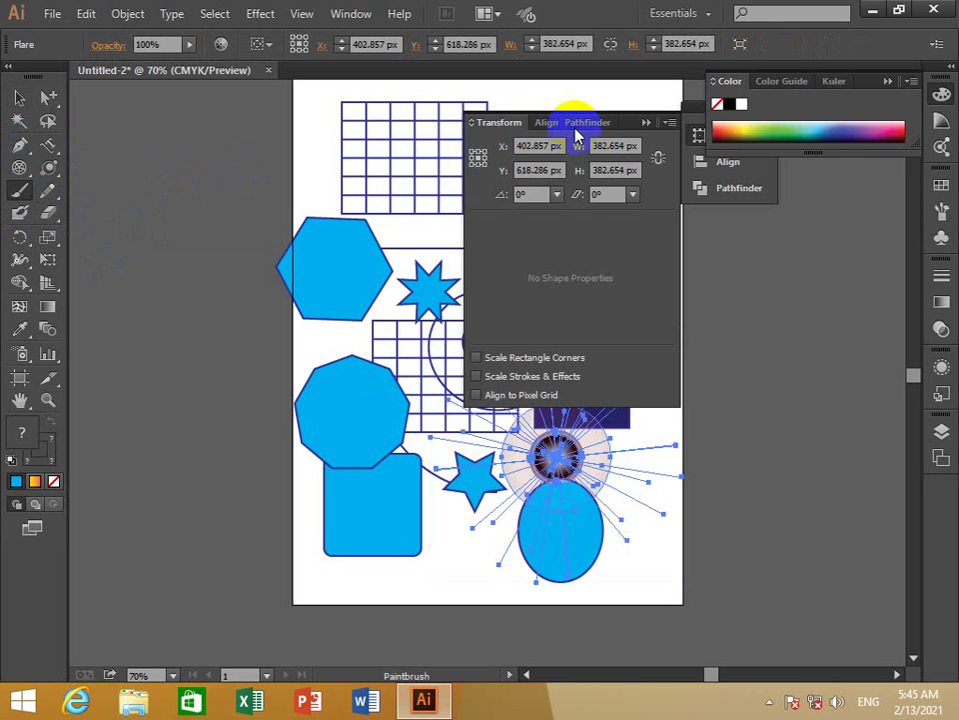
left_click(674, 114)
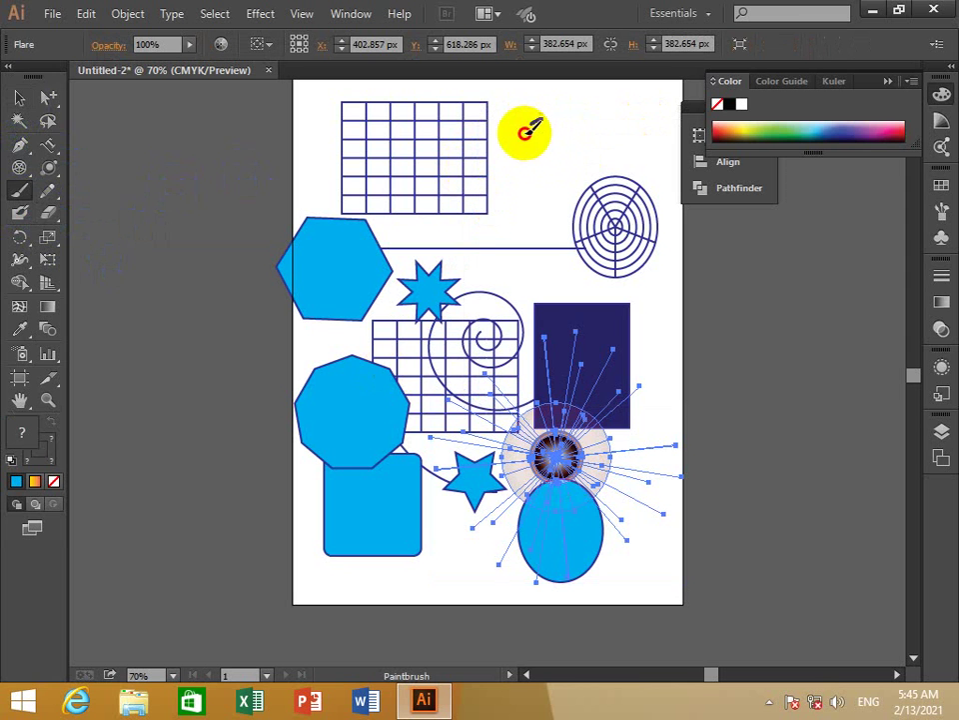
left_click_drag(526, 131, 509, 212)
left_click_drag(567, 124, 535, 229)
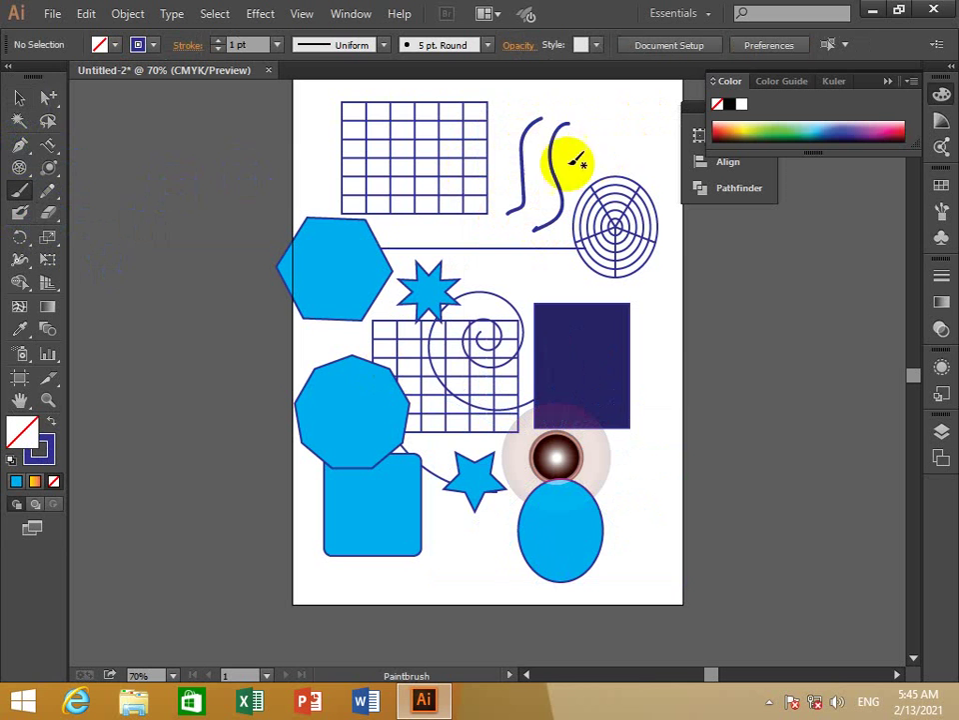
- Paint two more strokes toward the star and target, each with a different tapered width profile
left_click(362, 47)
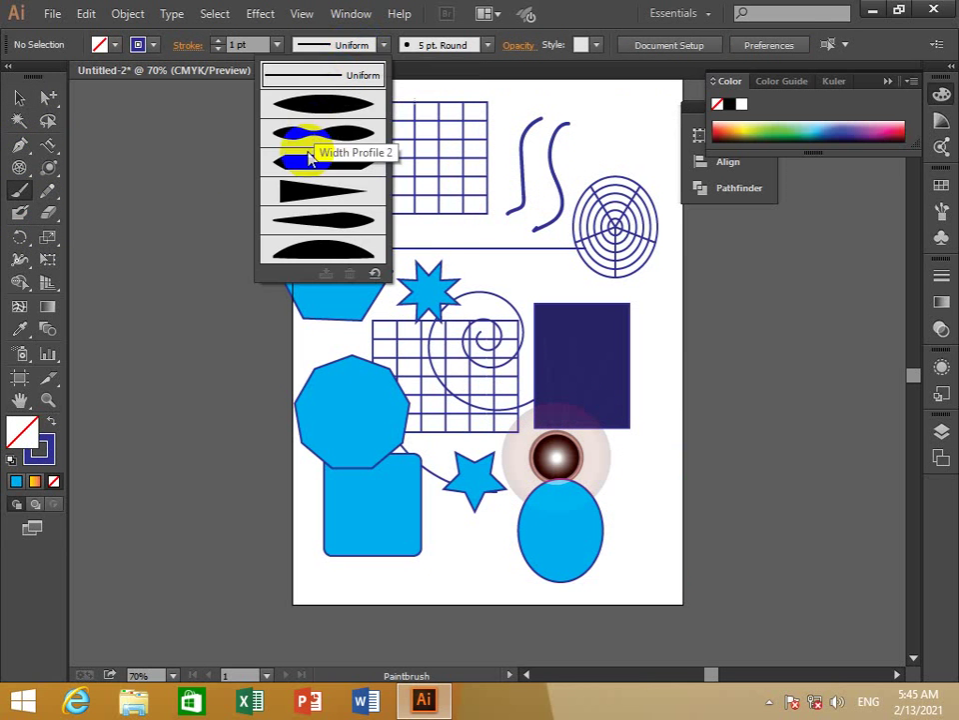
left_click(321, 102)
left_click_drag(481, 228, 440, 320)
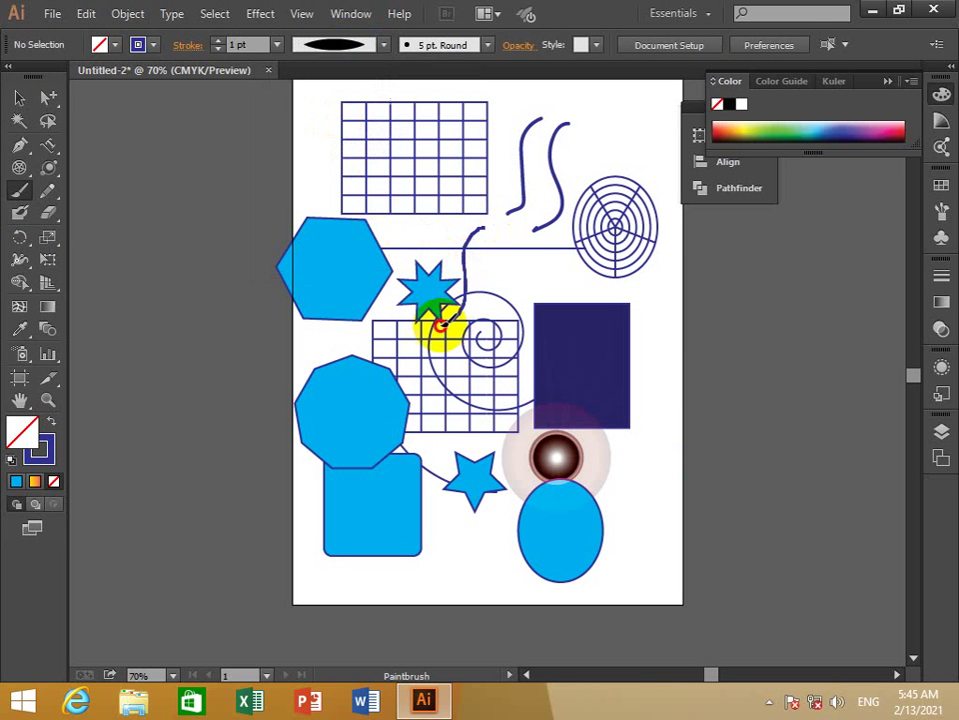
left_click(350, 55)
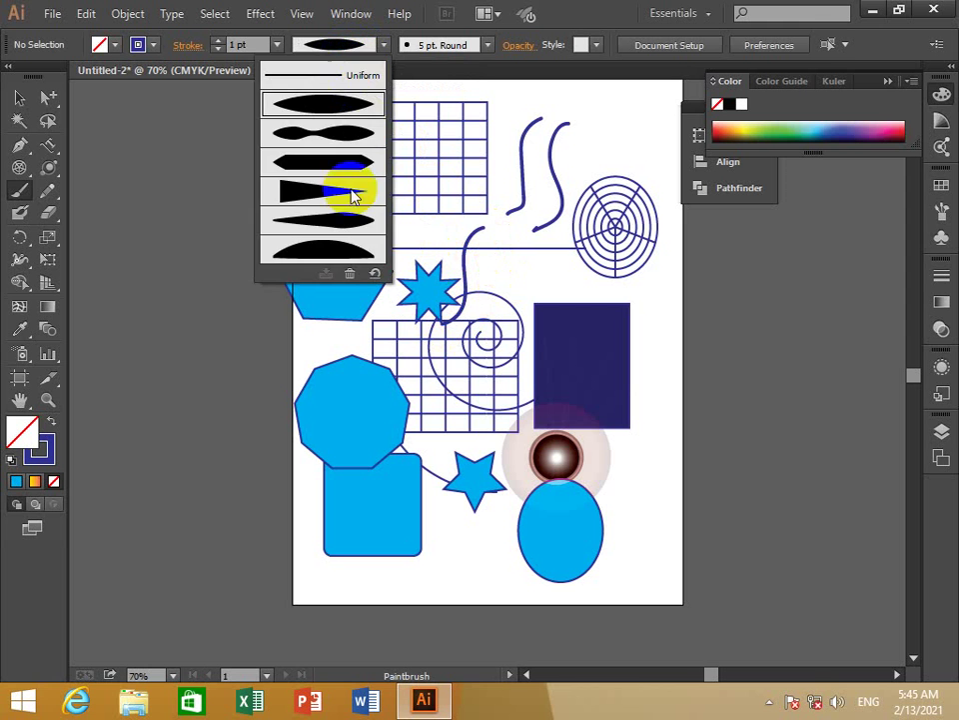
left_click(343, 219)
mouse_move(542, 257)
left_mouse_down()
mouse_move(488, 315)
mouse_move(495, 340)
left_mouse_up()
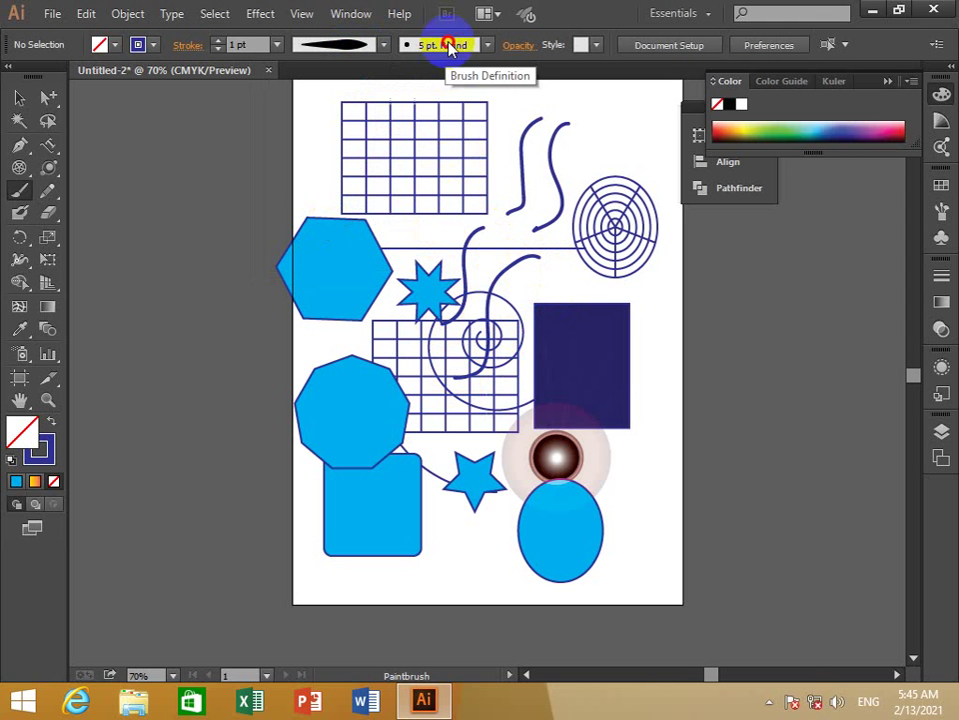
- Paint two Charcoal - Feather brush strokes down and across the concentric target
left_click(452, 44)
left_click(393, 148)
left_click(596, 158)
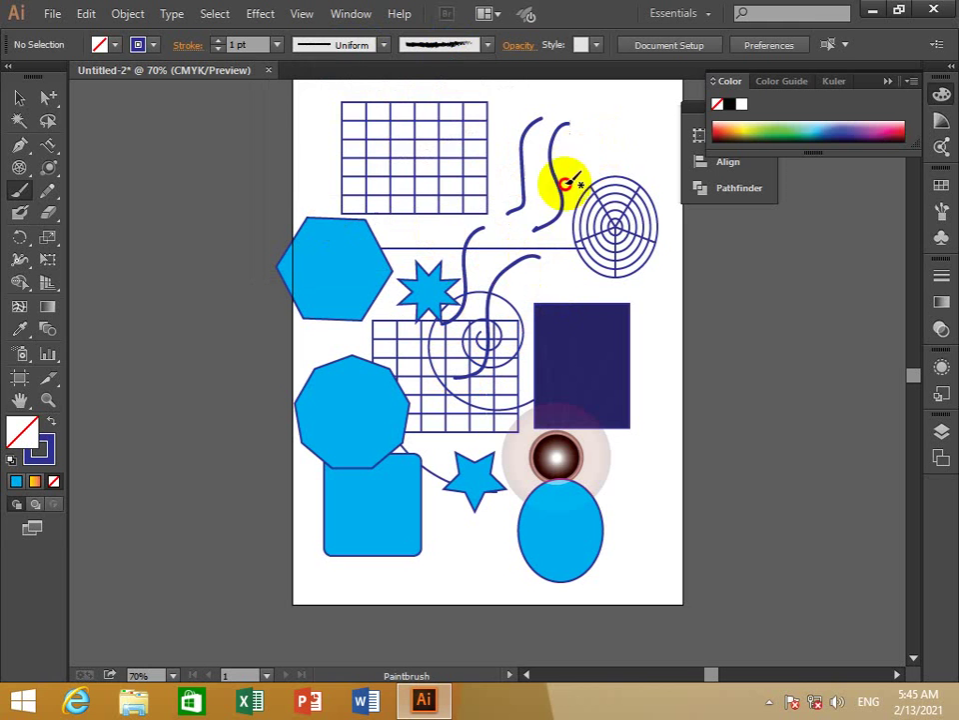
mouse_move(600, 139)
left_mouse_down()
mouse_move(555, 291)
mouse_move(611, 213)
left_mouse_up()
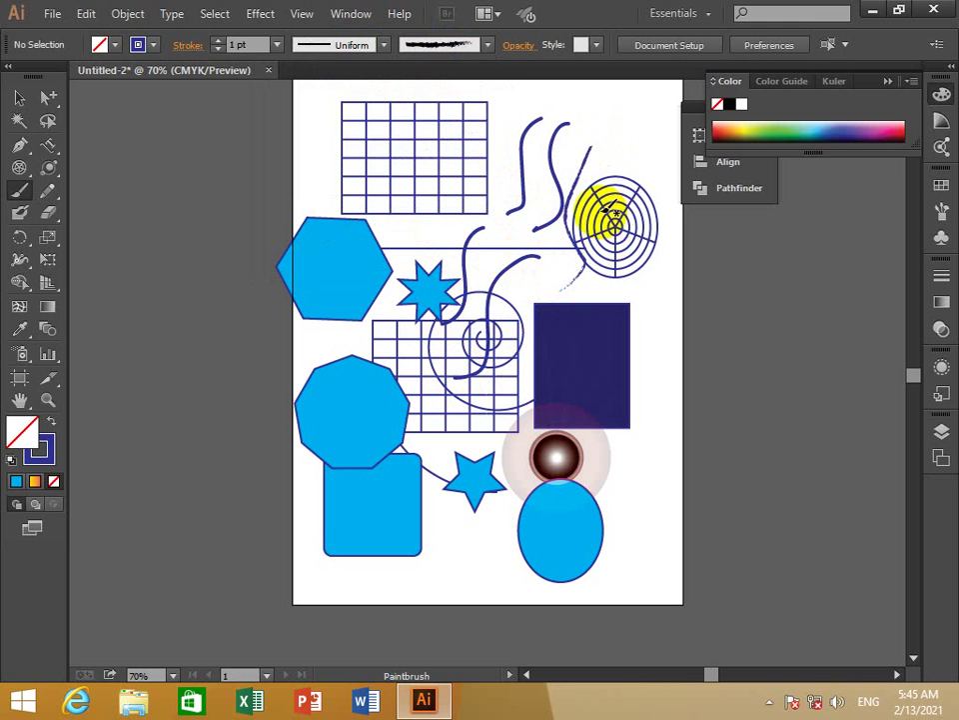
left_click_drag(628, 161, 578, 236)
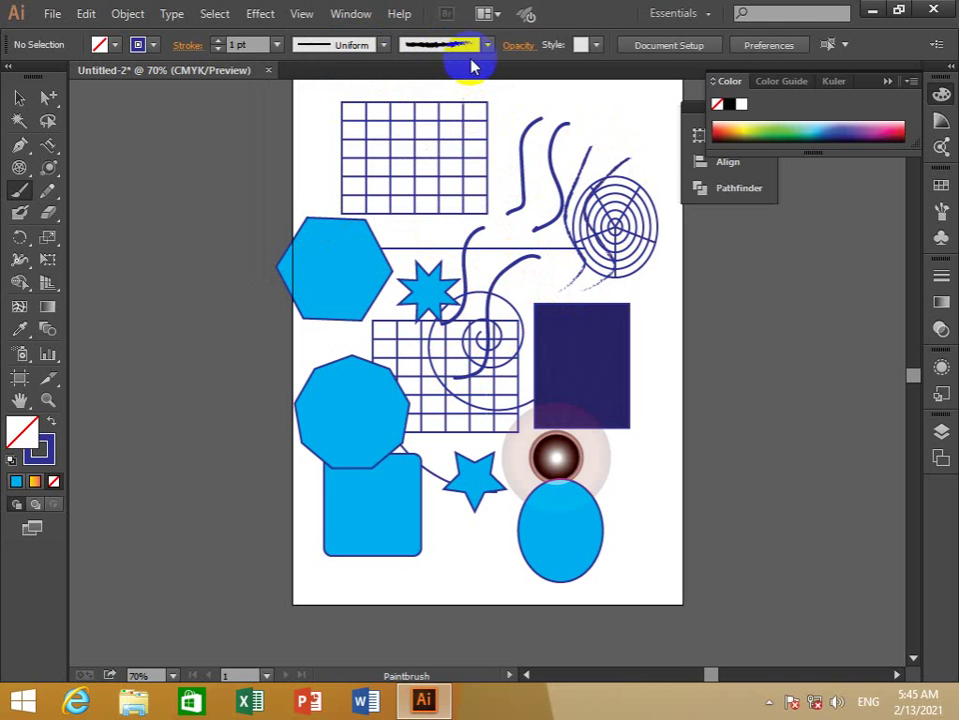
- Paint a soft gray 6.00 brush stroke down beside the dark rectangle
left_click(419, 44)
scroll(451, 147, "down", 2)
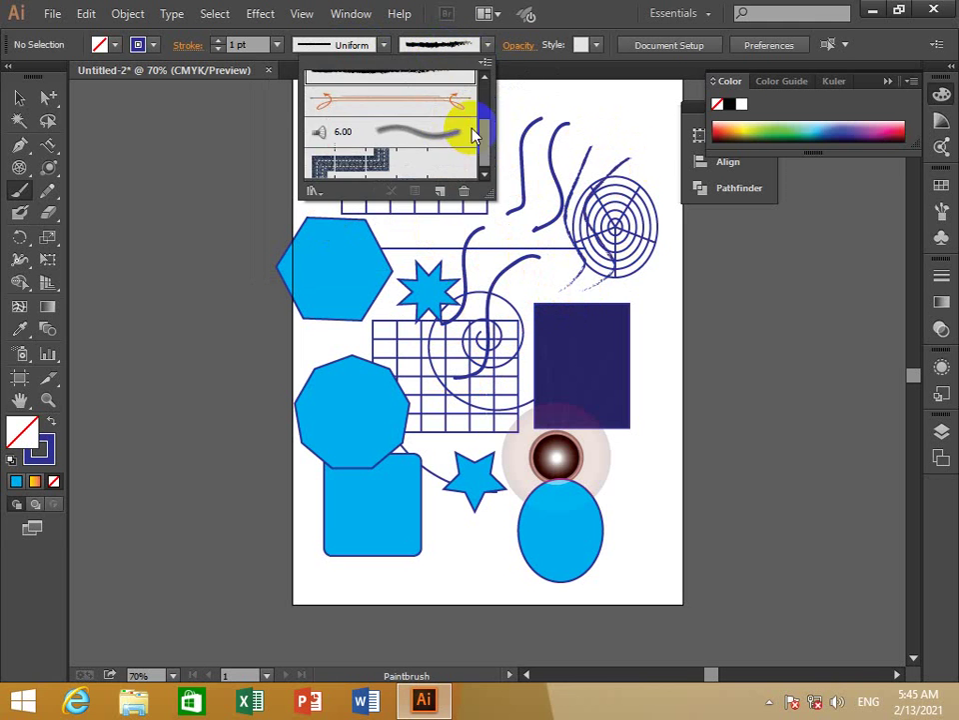
left_click(415, 140)
left_click(629, 220)
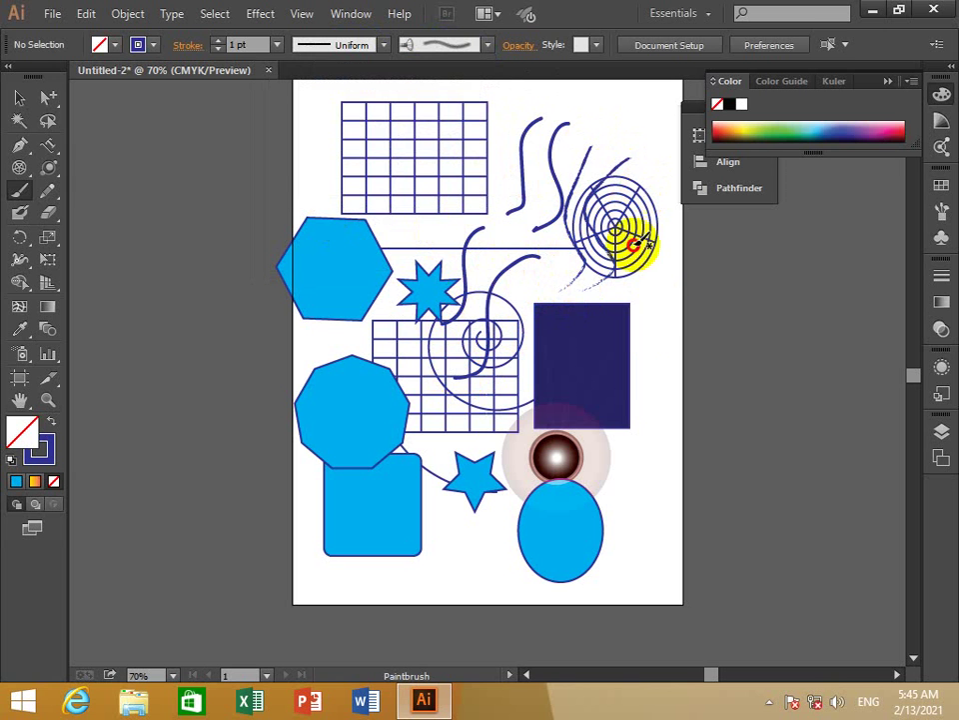
left_click_drag(659, 200, 640, 353)
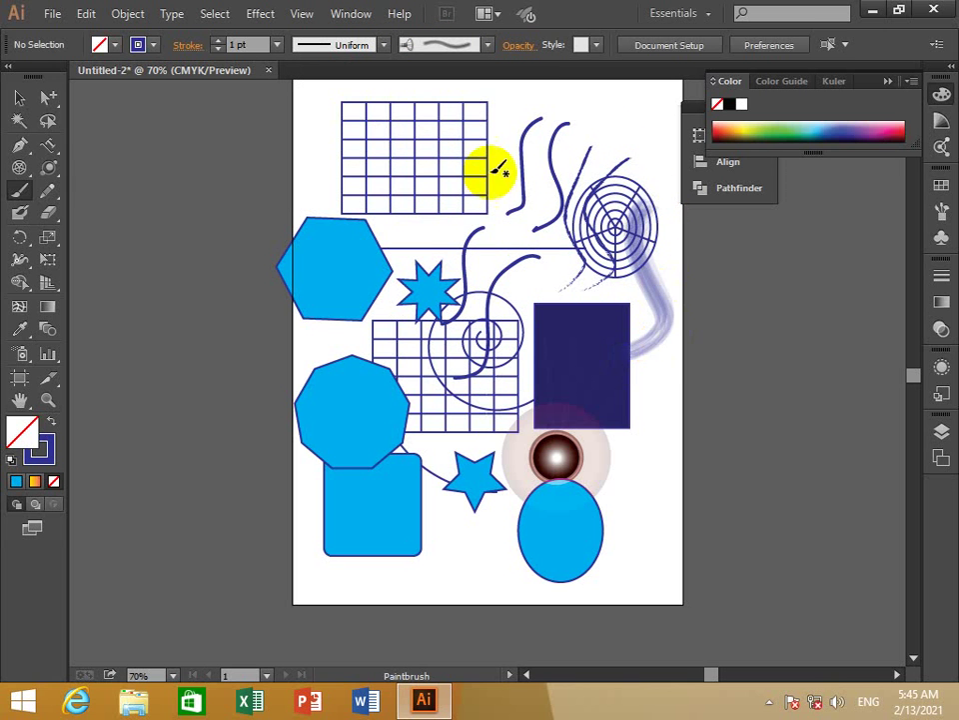
- Draw two thin wavy Pencil lines at the top right of the artboard
left_click(57, 197)
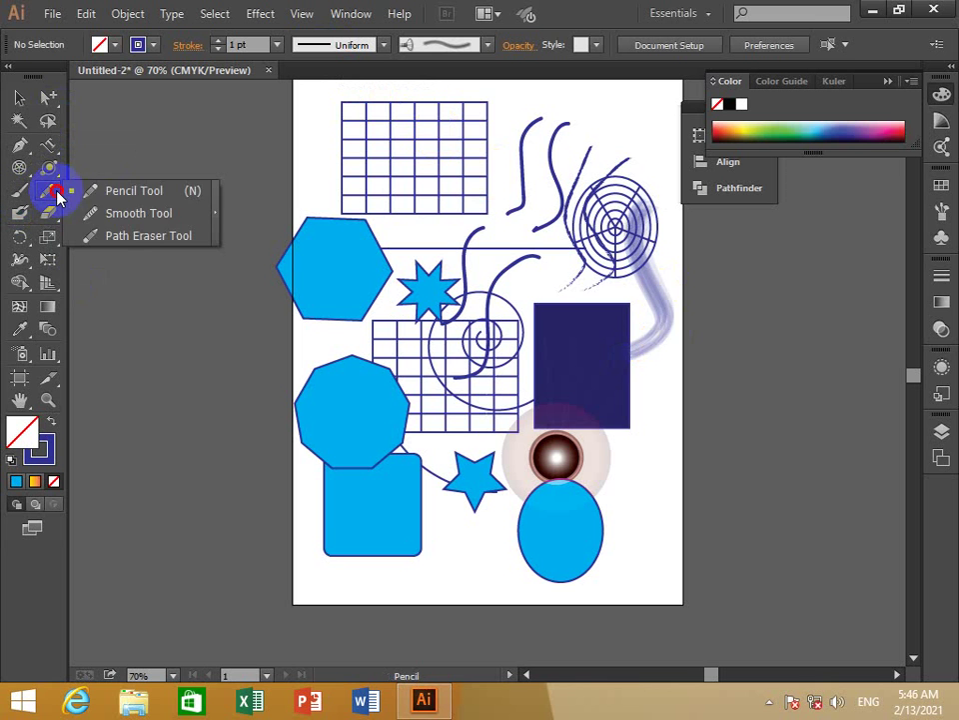
left_click(110, 197)
left_click_drag(621, 117, 612, 200)
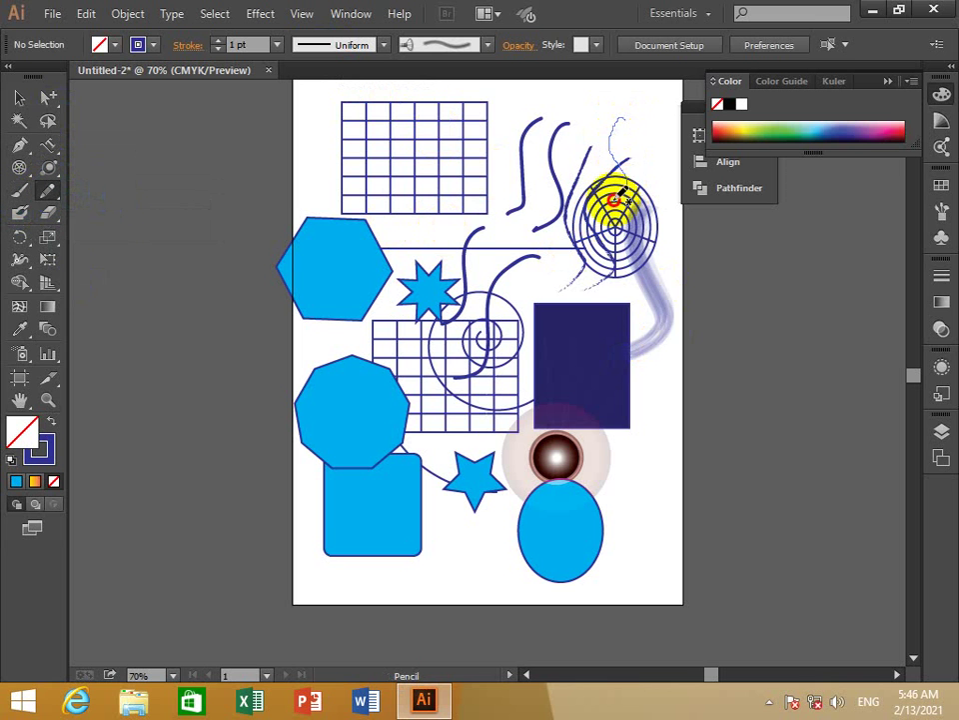
left_click_drag(644, 117, 657, 190)
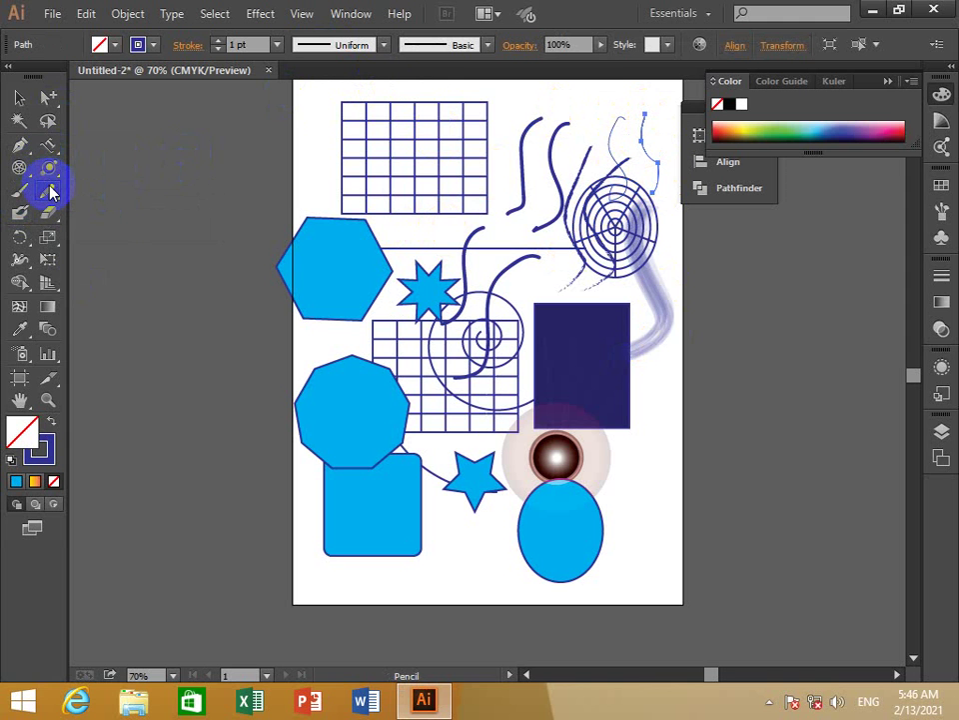
- Set the brush to charcoal and draw a pencil line beside the upper grid
left_click(430, 44)
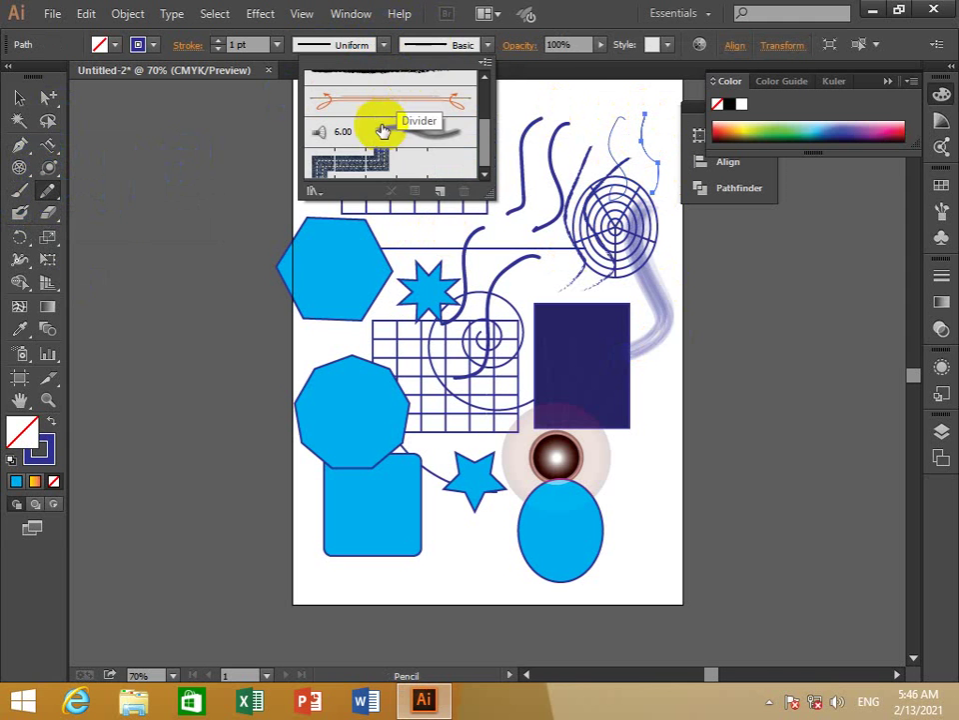
scroll(424, 86, "up", 5)
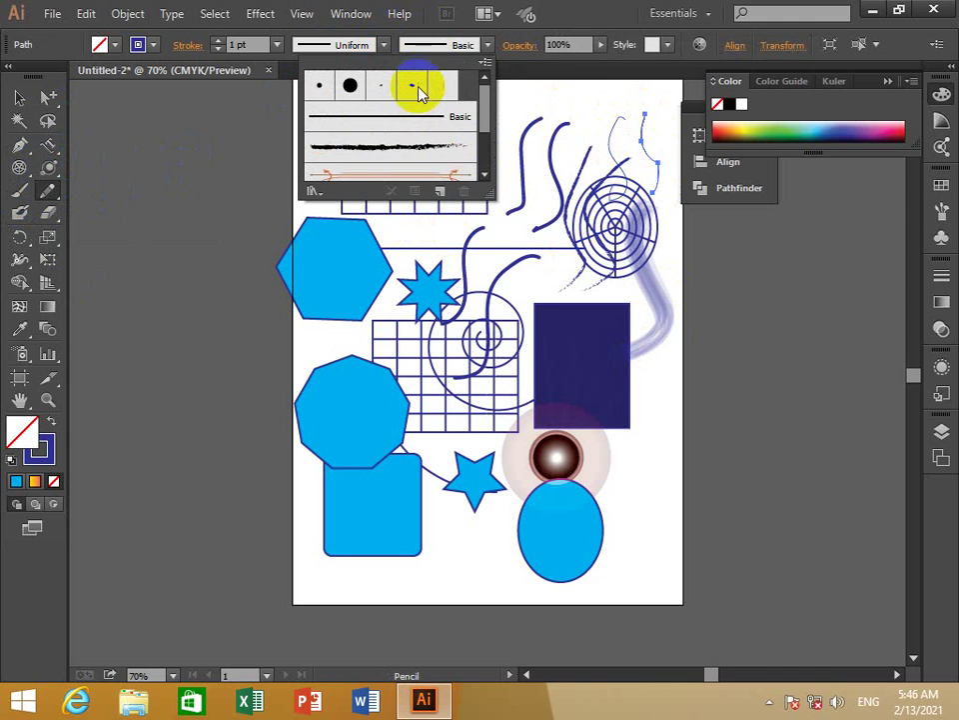
left_click(387, 154)
left_click(545, 160)
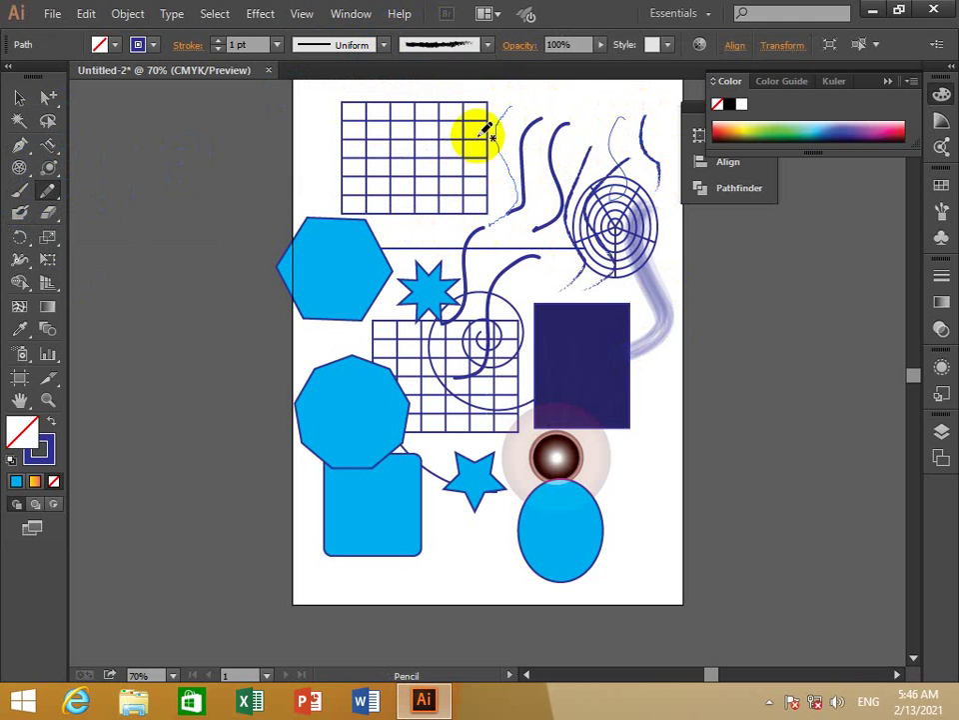
left_click_drag(482, 130, 460, 138)
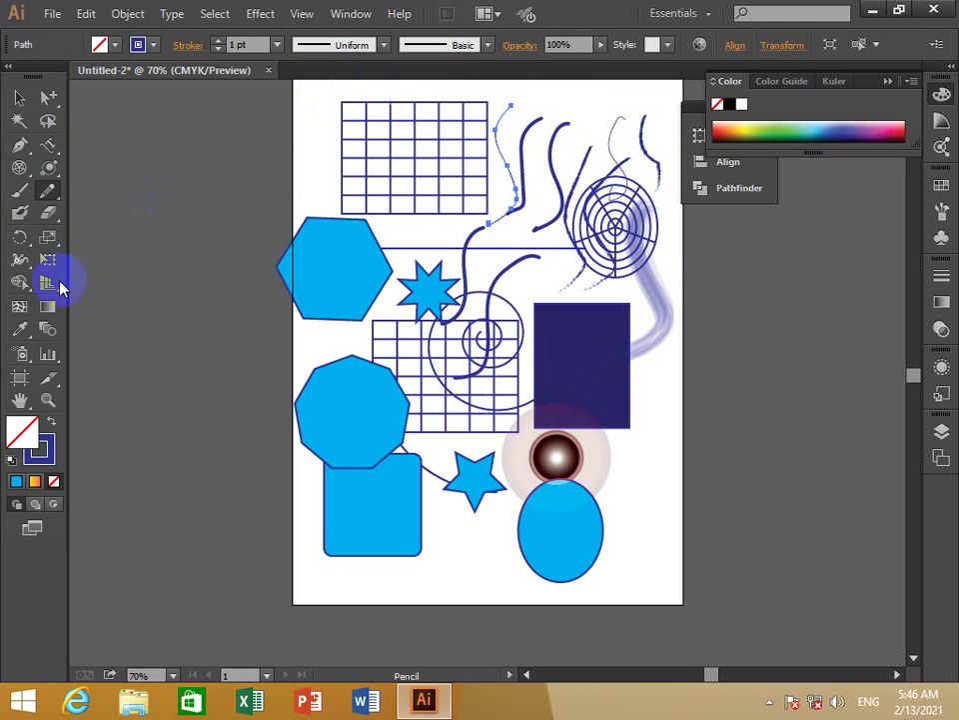
- Smooth the pencil line beside the upper grid with the Smooth Tool, then deselect it
left_click_drag(47, 191, 122, 225)
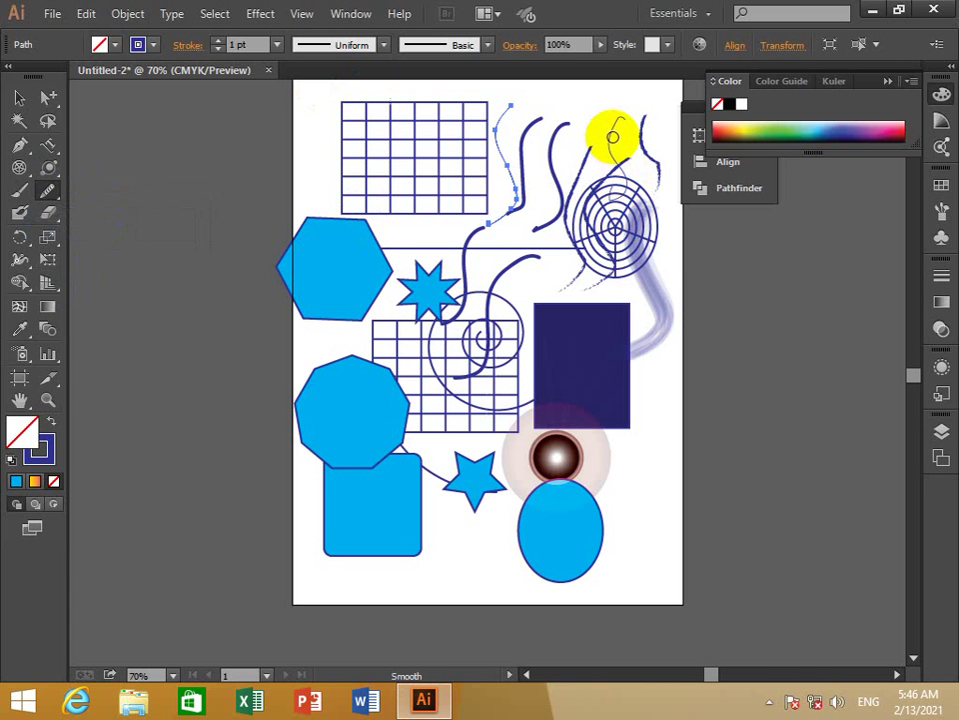
mouse_move(498, 129)
left_mouse_down()
mouse_move(523, 204)
mouse_move(506, 171)
mouse_move(515, 195)
mouse_move(505, 225)
mouse_move(513, 154)
mouse_move(377, 111)
left_mouse_up()
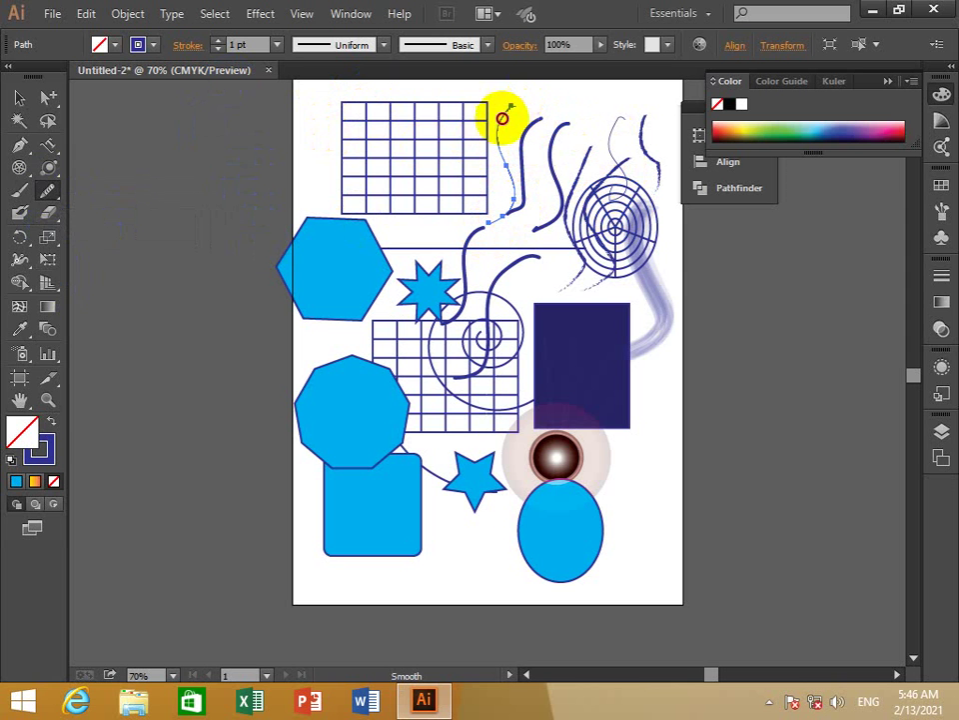
mouse_move(514, 108)
left_mouse_down()
mouse_move(489, 146)
mouse_move(514, 133)
left_mouse_up()
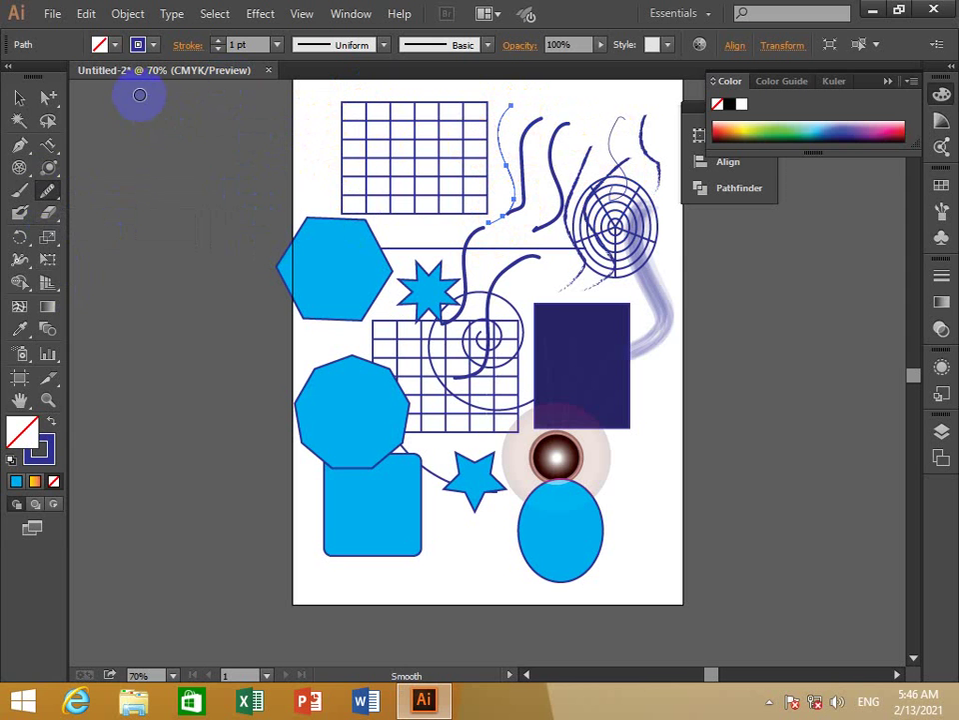
left_click(18, 100)
left_click(529, 105)
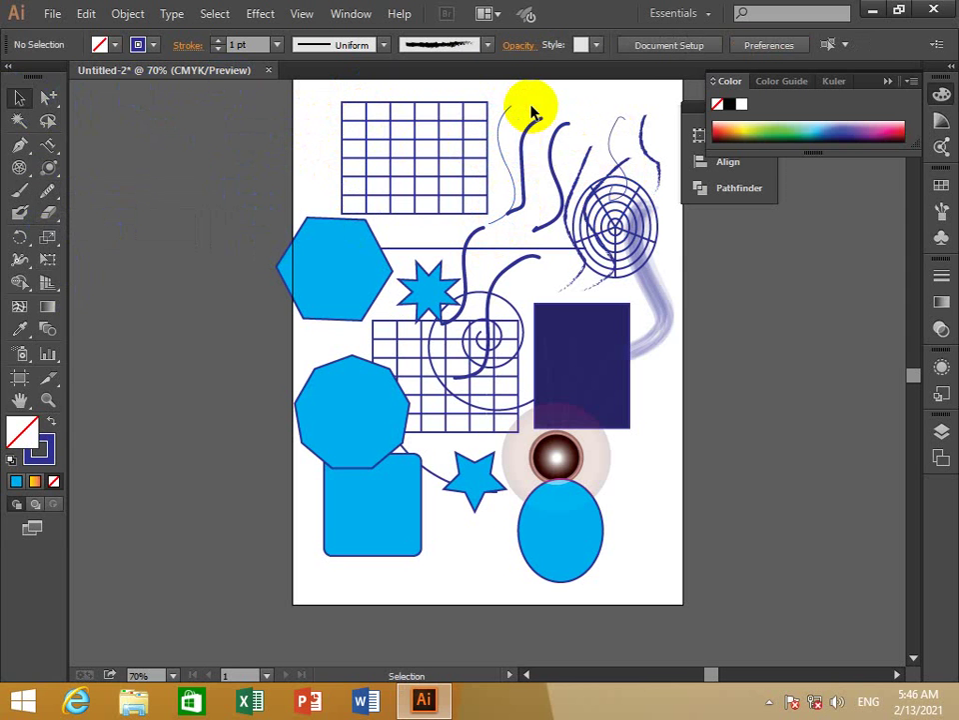
left_click(285, 204)
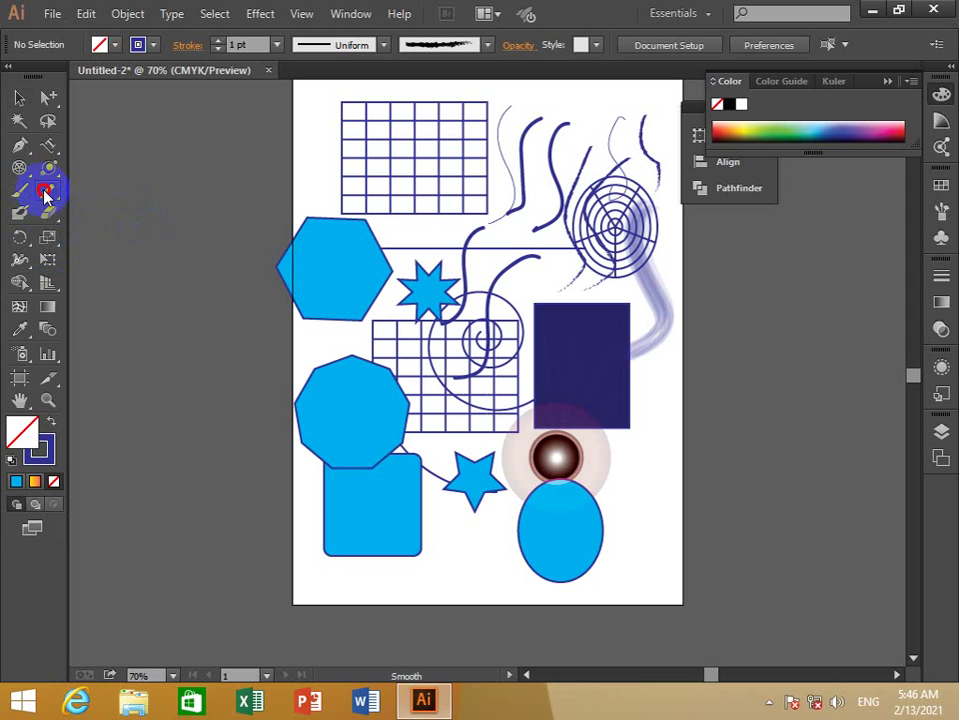
left_click_drag(43, 195, 115, 249)
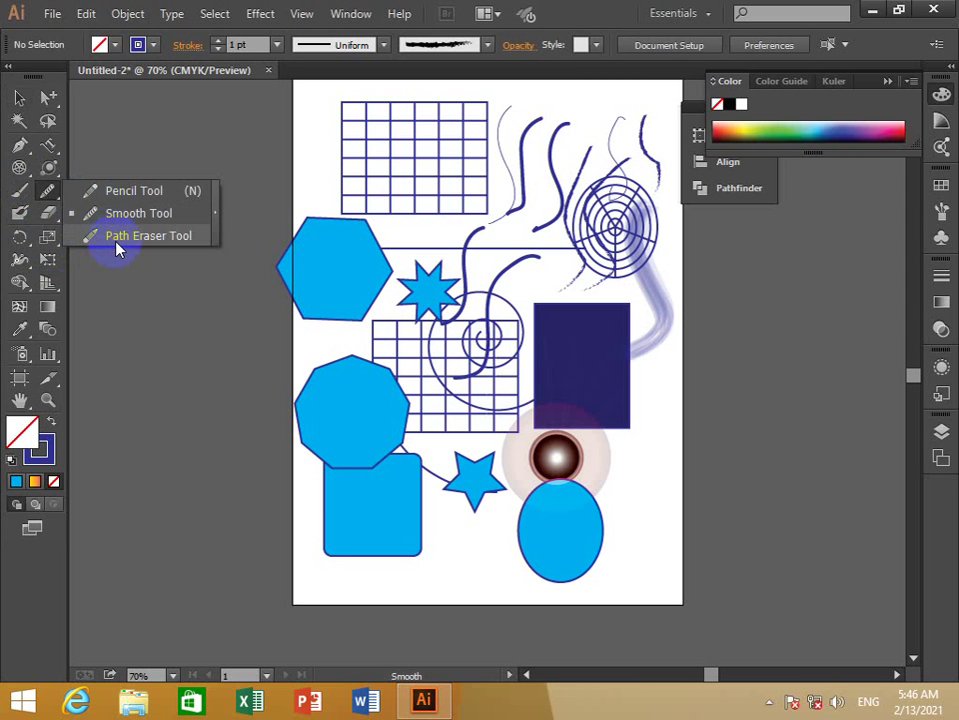
- Path-erase most of the selected blue wavy stroke beside the upper grid, leaving a small tip
left_click_drag(116, 248, 113, 240)
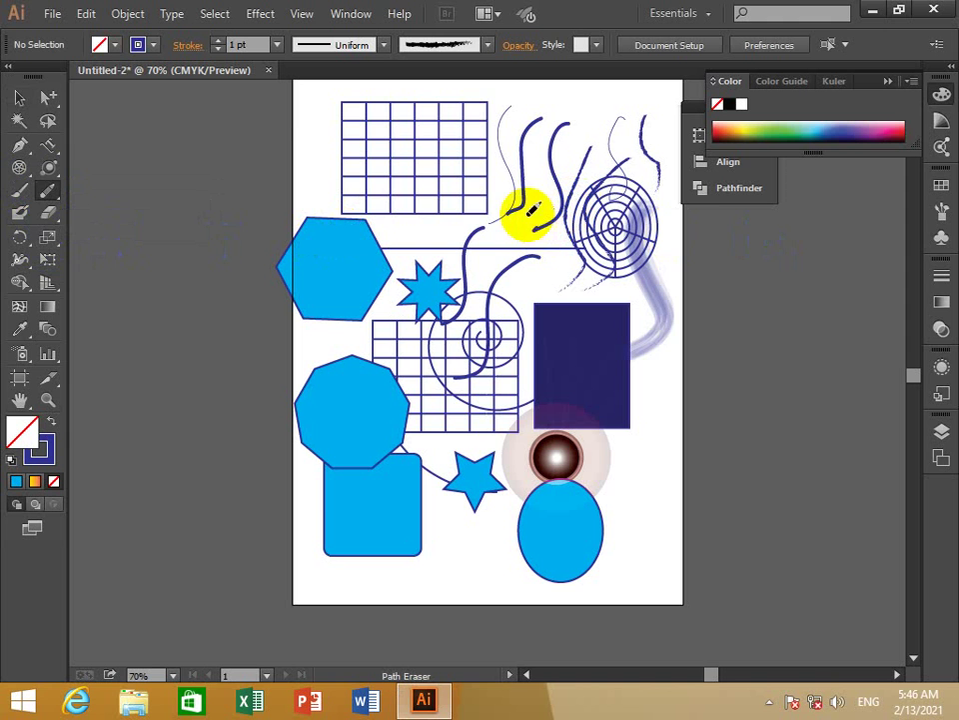
left_click_drag(538, 229, 545, 224)
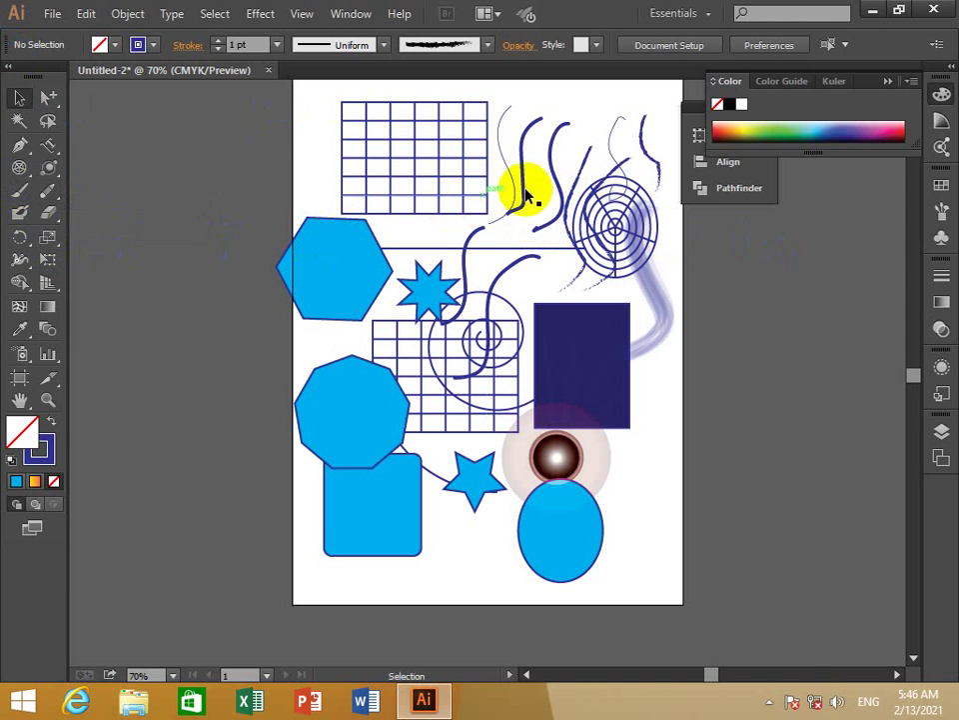
left_click(527, 197)
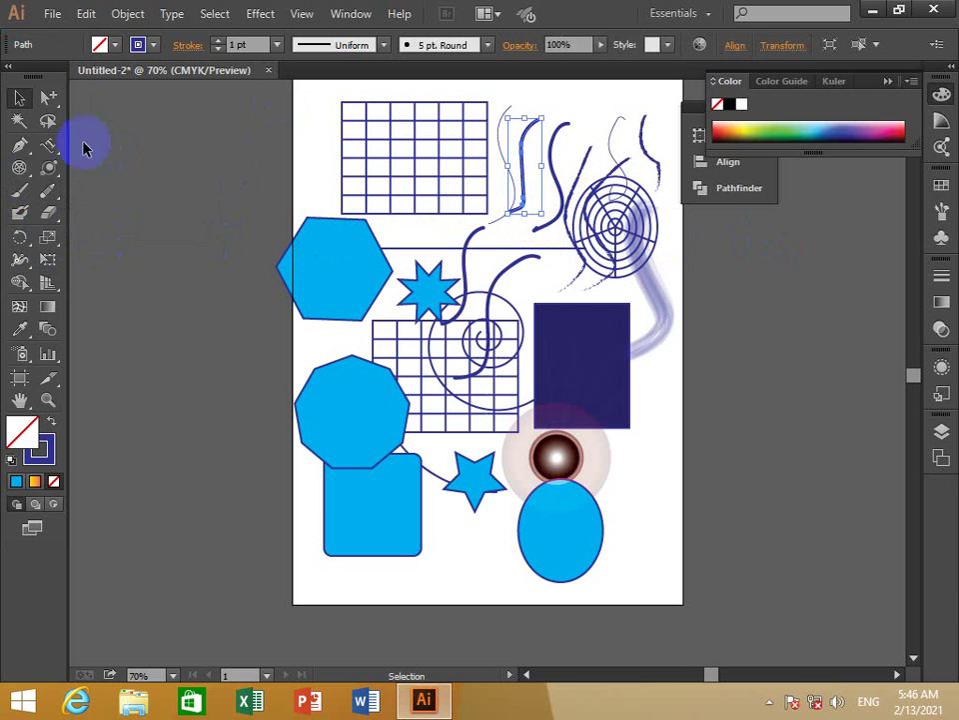
left_click(48, 189)
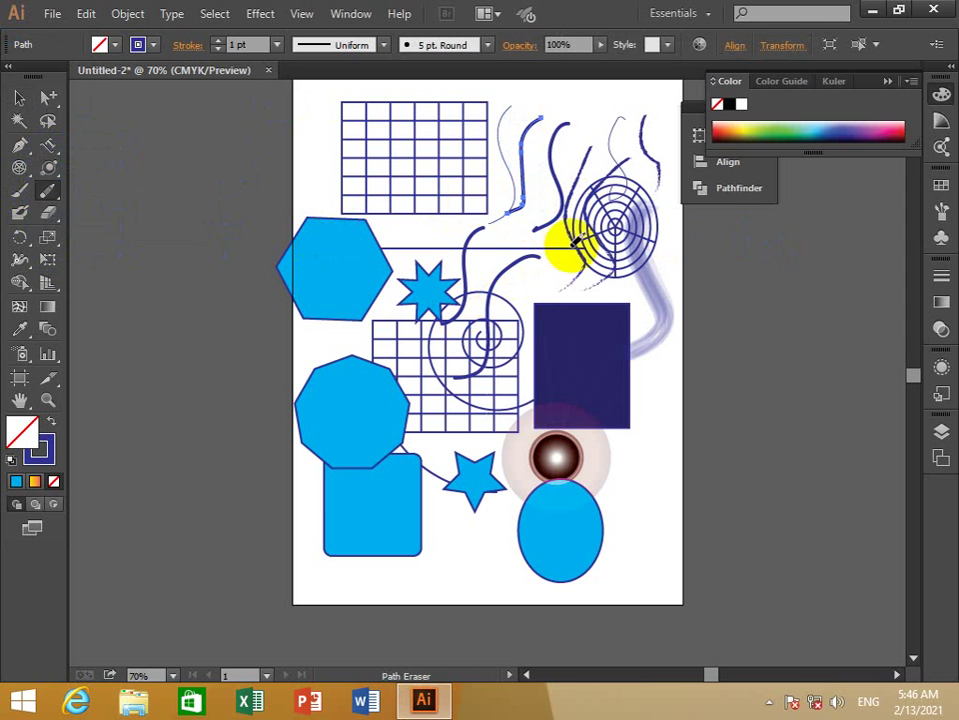
mouse_move(513, 207)
left_mouse_down()
mouse_move(533, 200)
mouse_move(520, 128)
left_mouse_up()
left_click(20, 97)
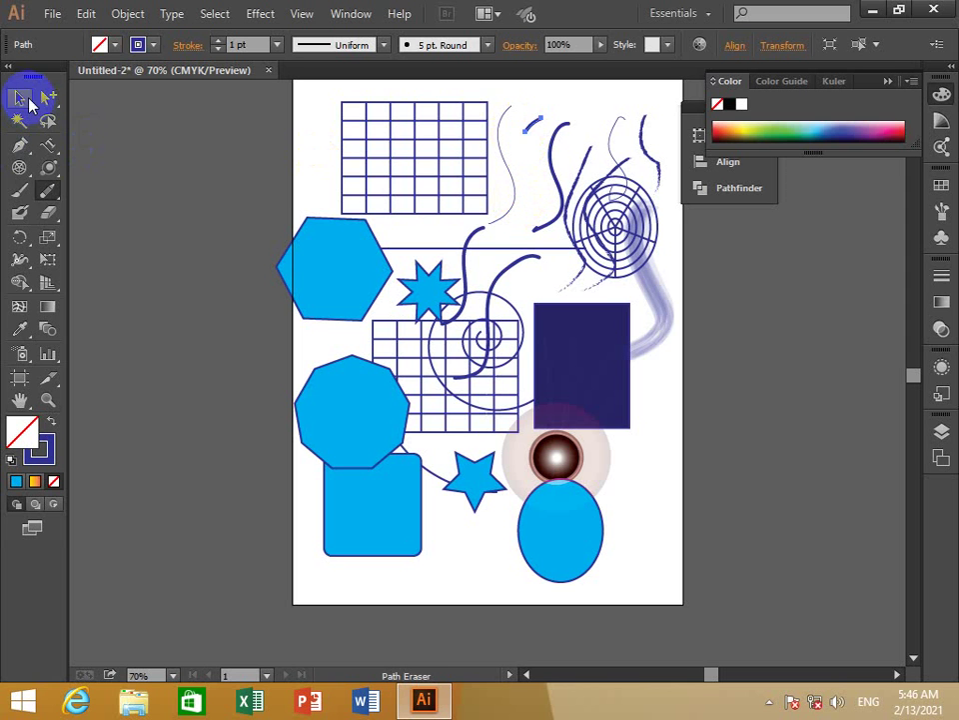
left_click(540, 164)
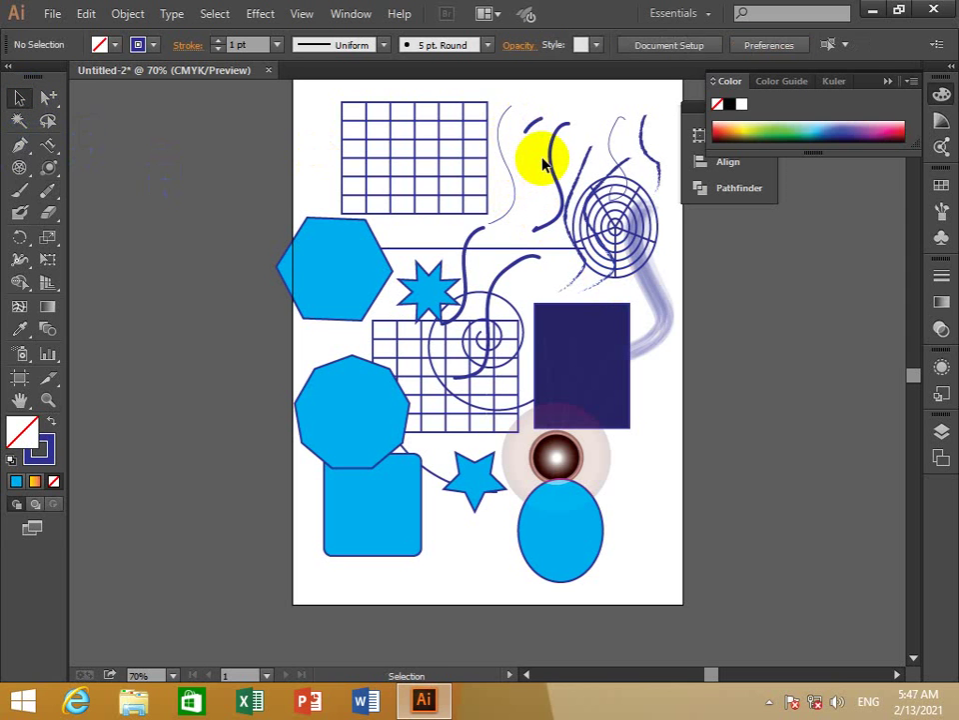
left_click(50, 195)
left_click(42, 208)
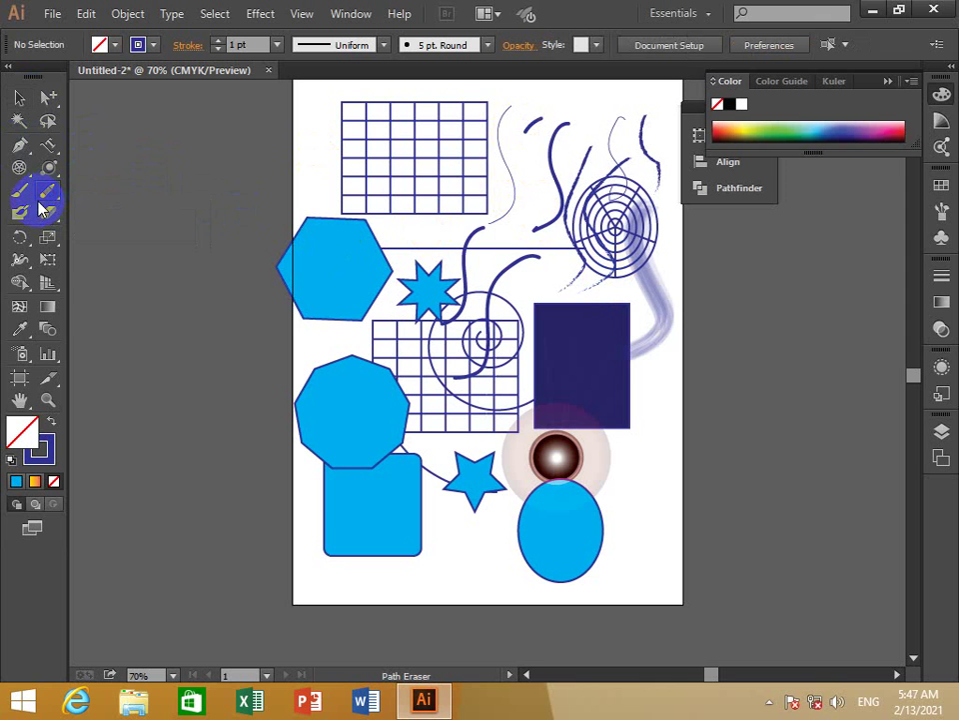